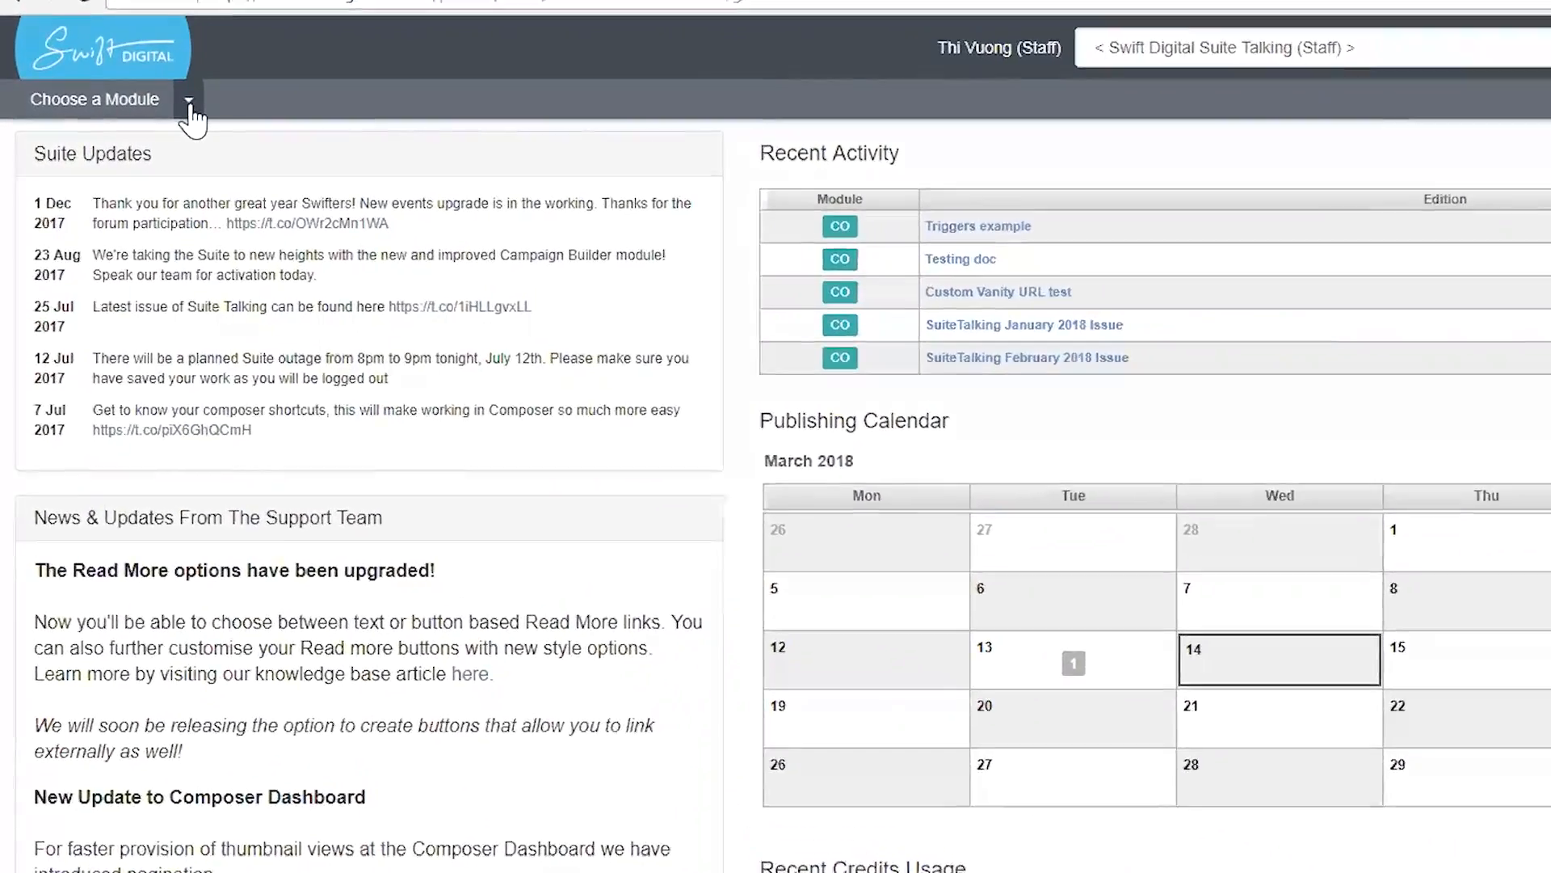
Switch to the Triggers module from the module list
left_click(132, 113)
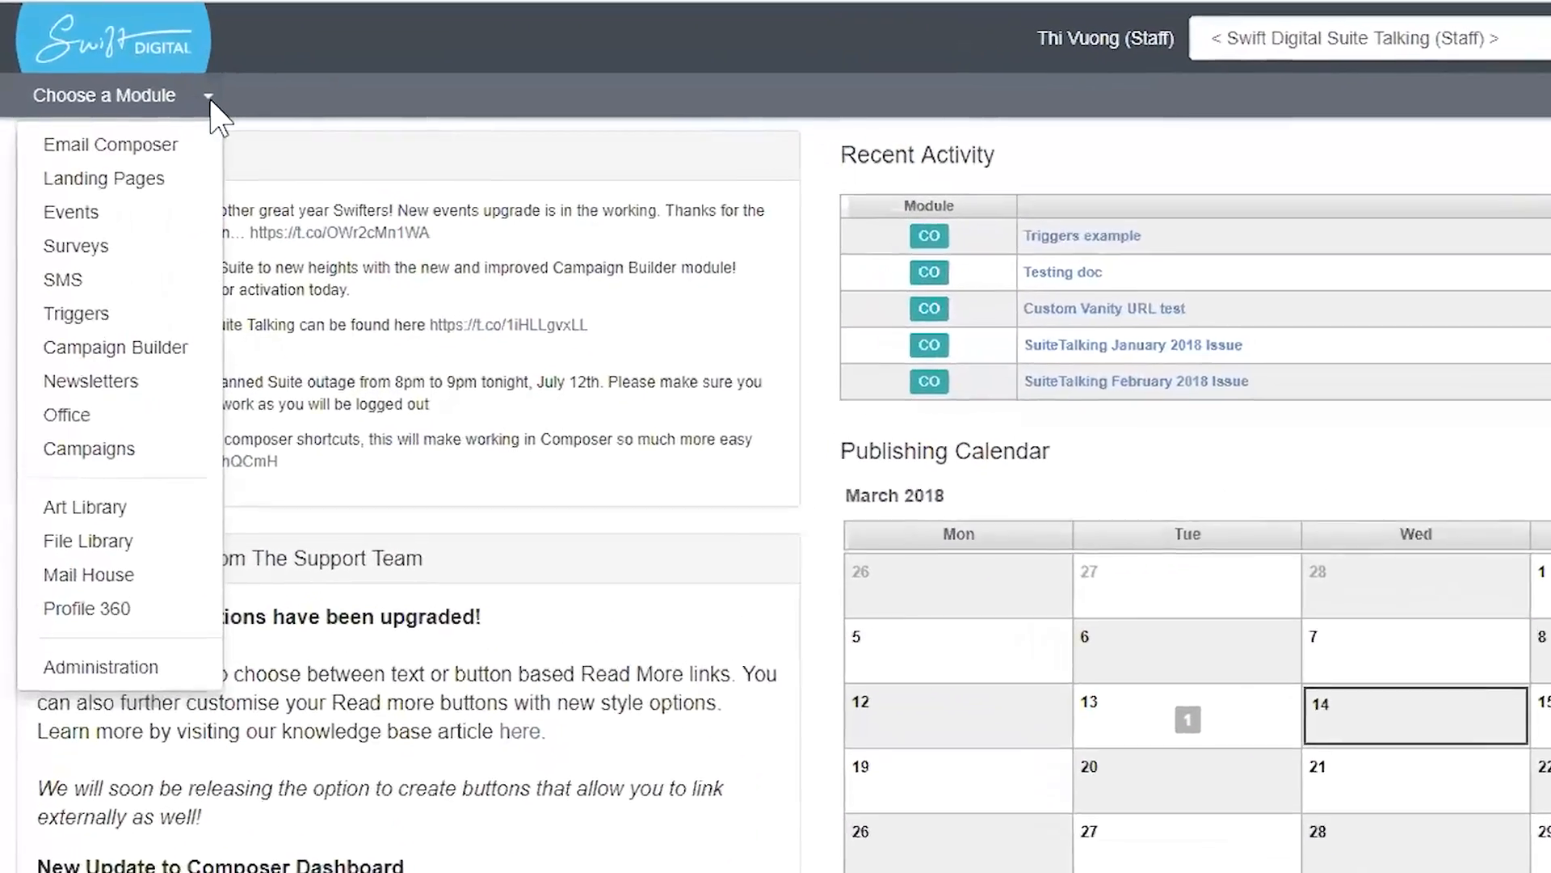
left_click(121, 317)
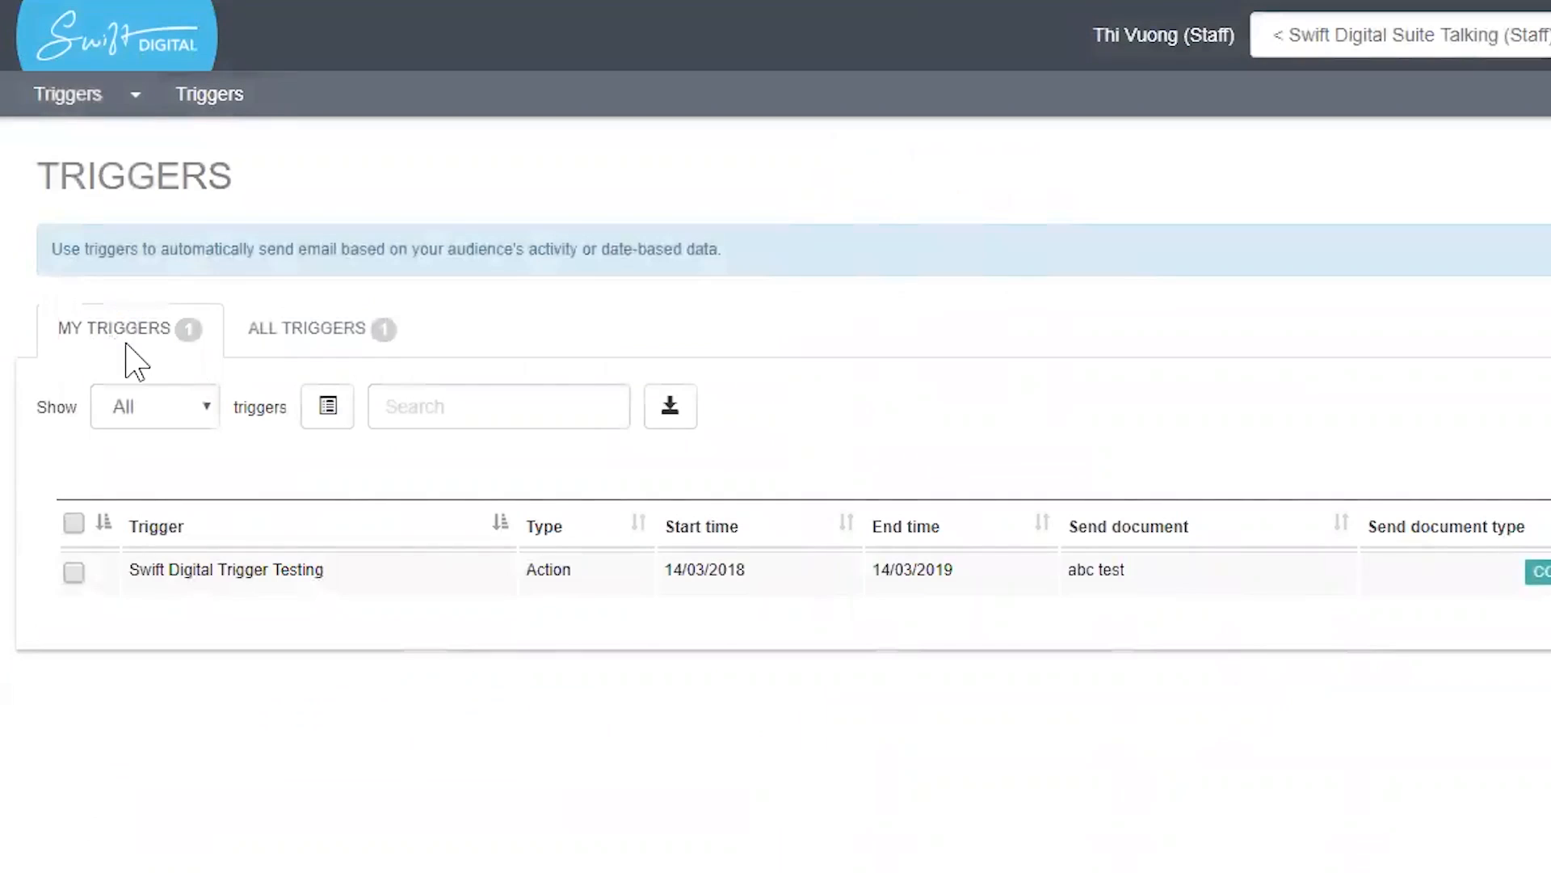
Show all triggers, then start a new date trigger
left_click(310, 331)
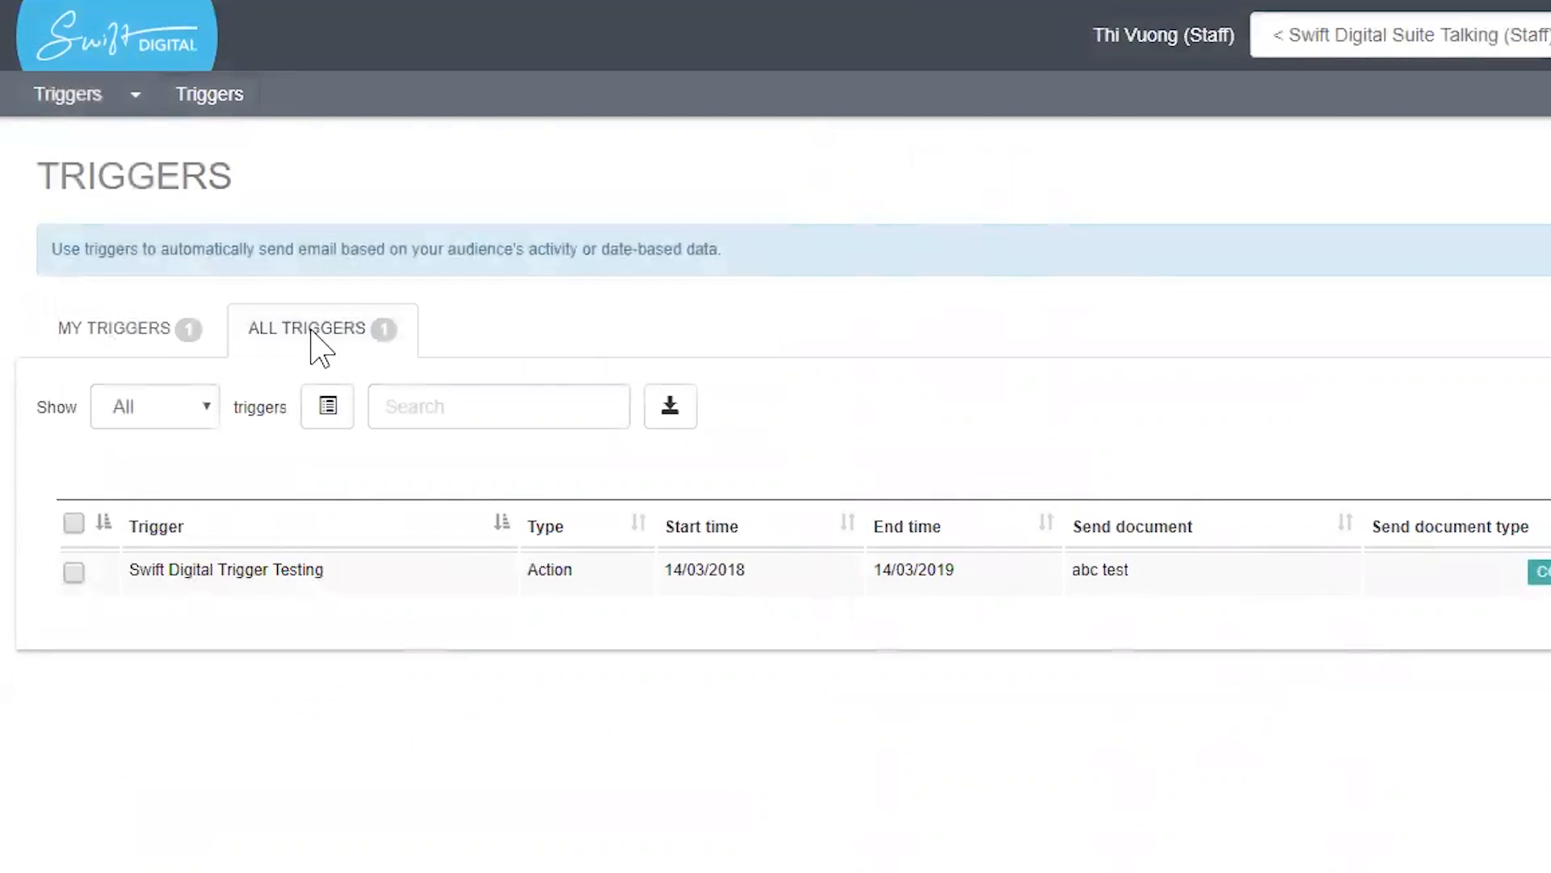
left_click(183, 339)
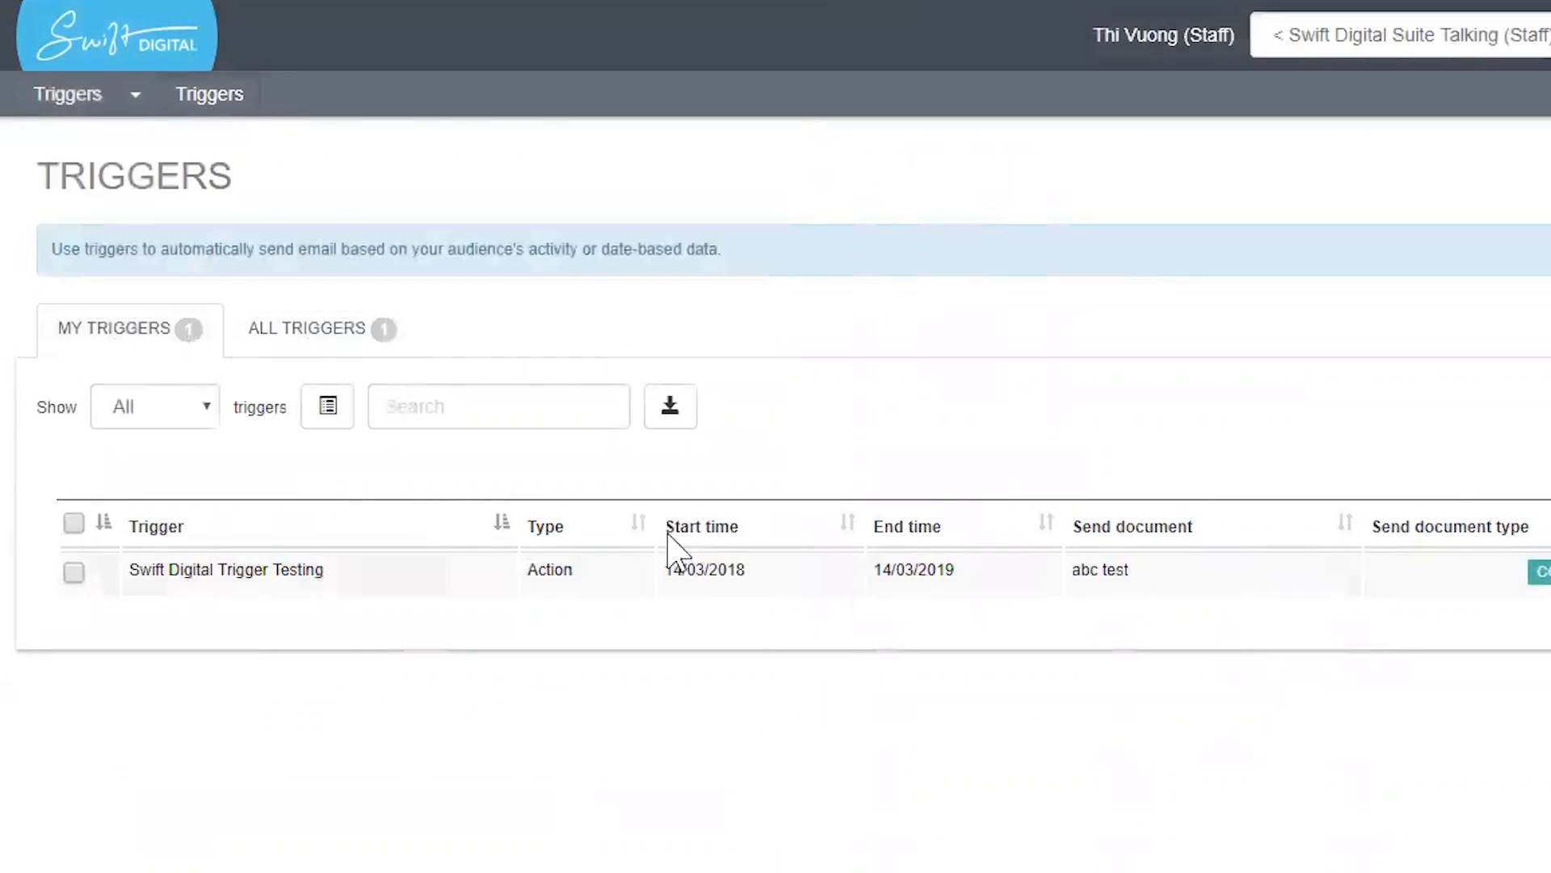
left_click(381, 353)
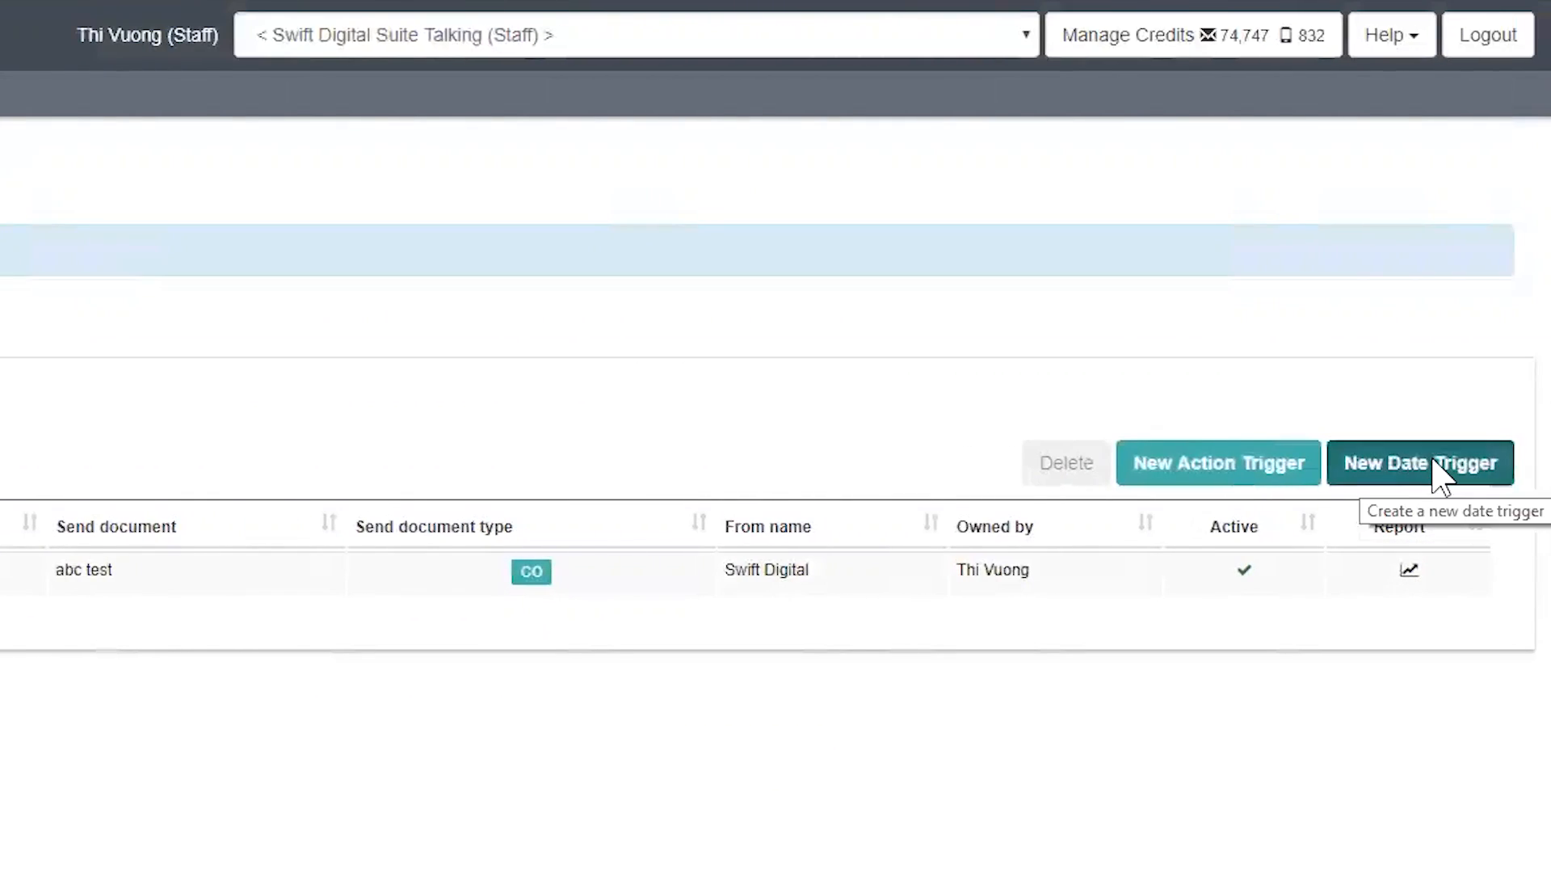
left_click(1440, 473)
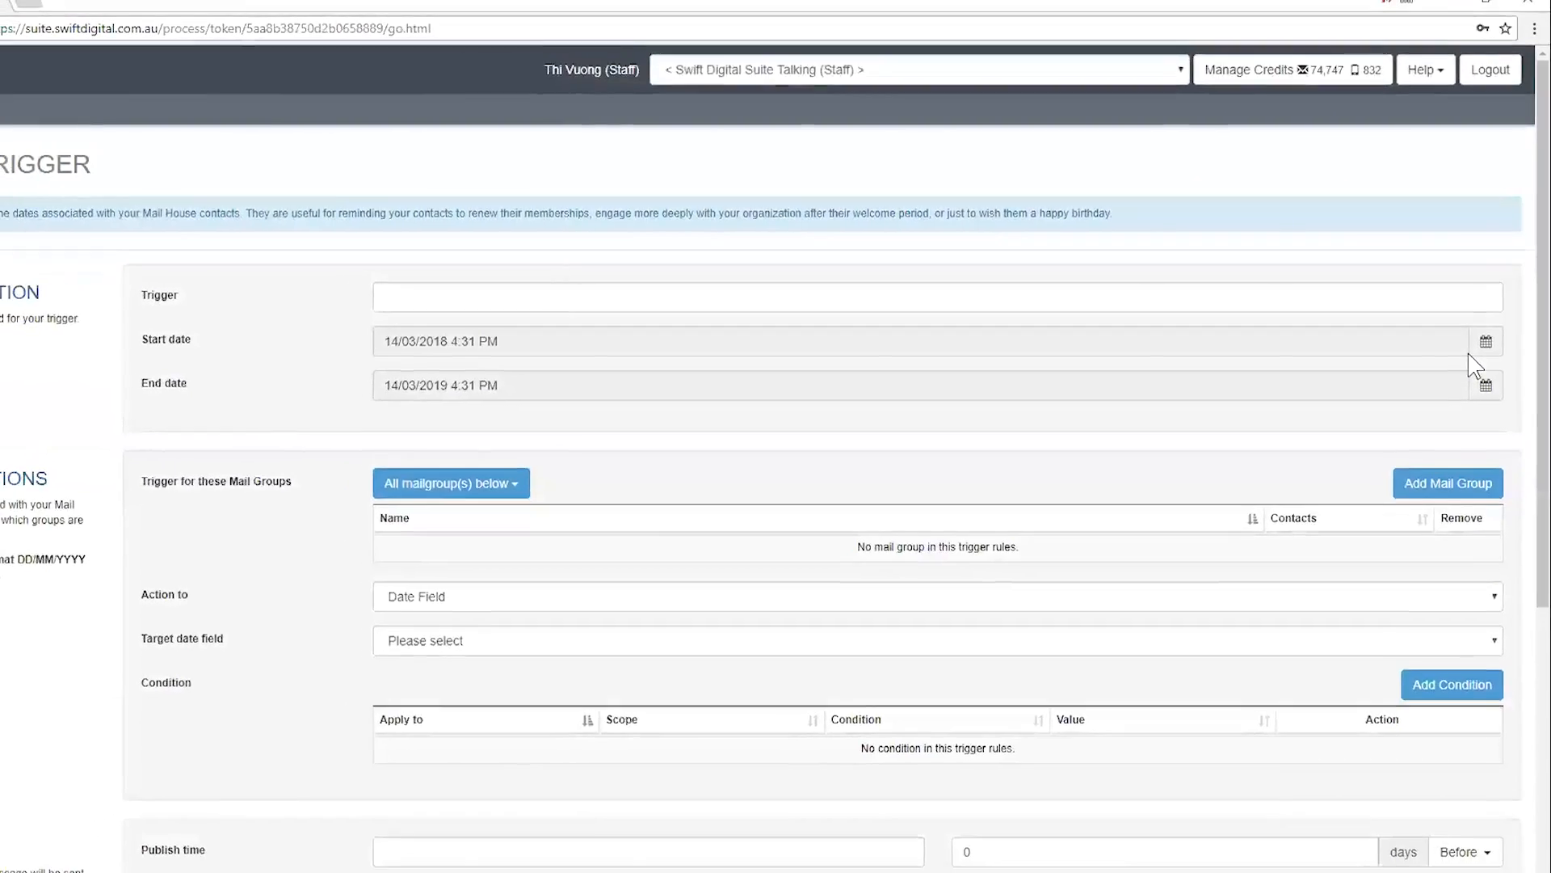
Name the new date trigger 'Happy Birthday Trigger', leaving the default start date
left_click(1206, 296)
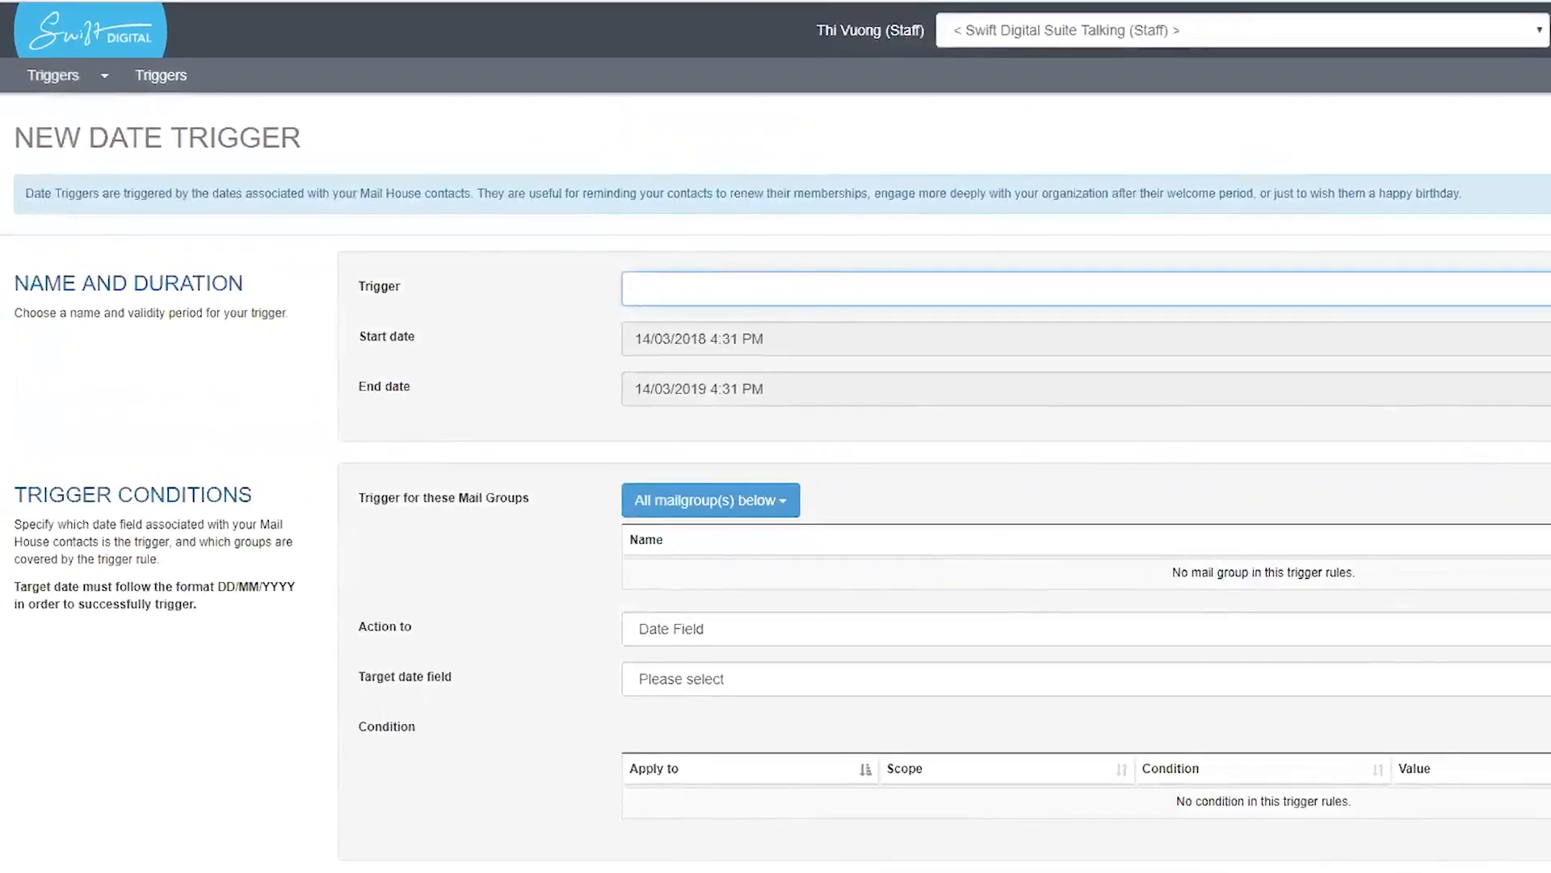
type("Hap")
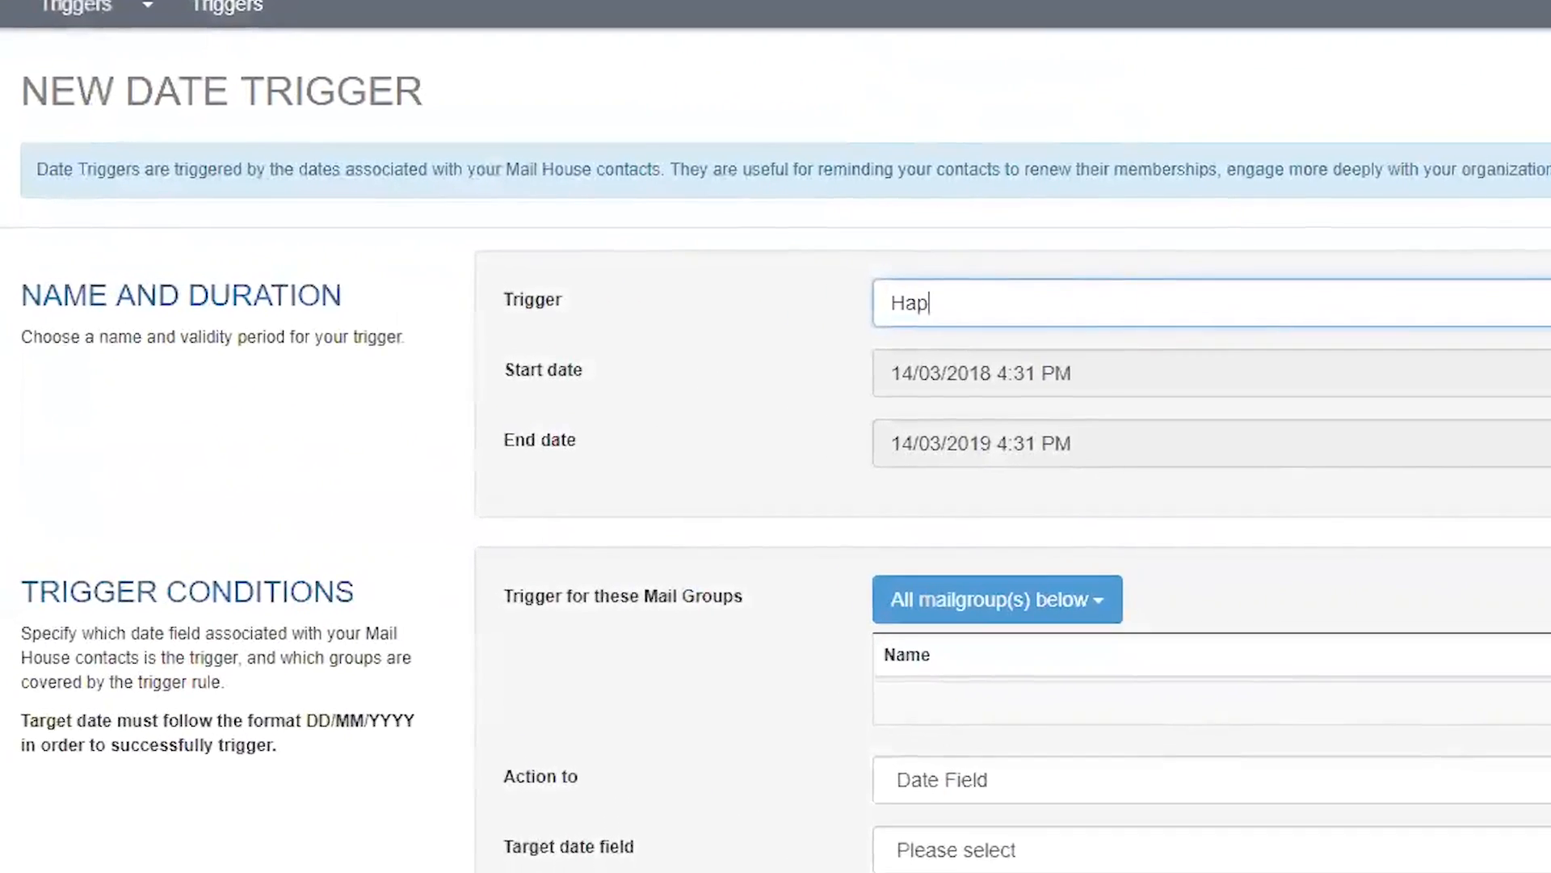
type("py Birthday ")
type("Trigger")
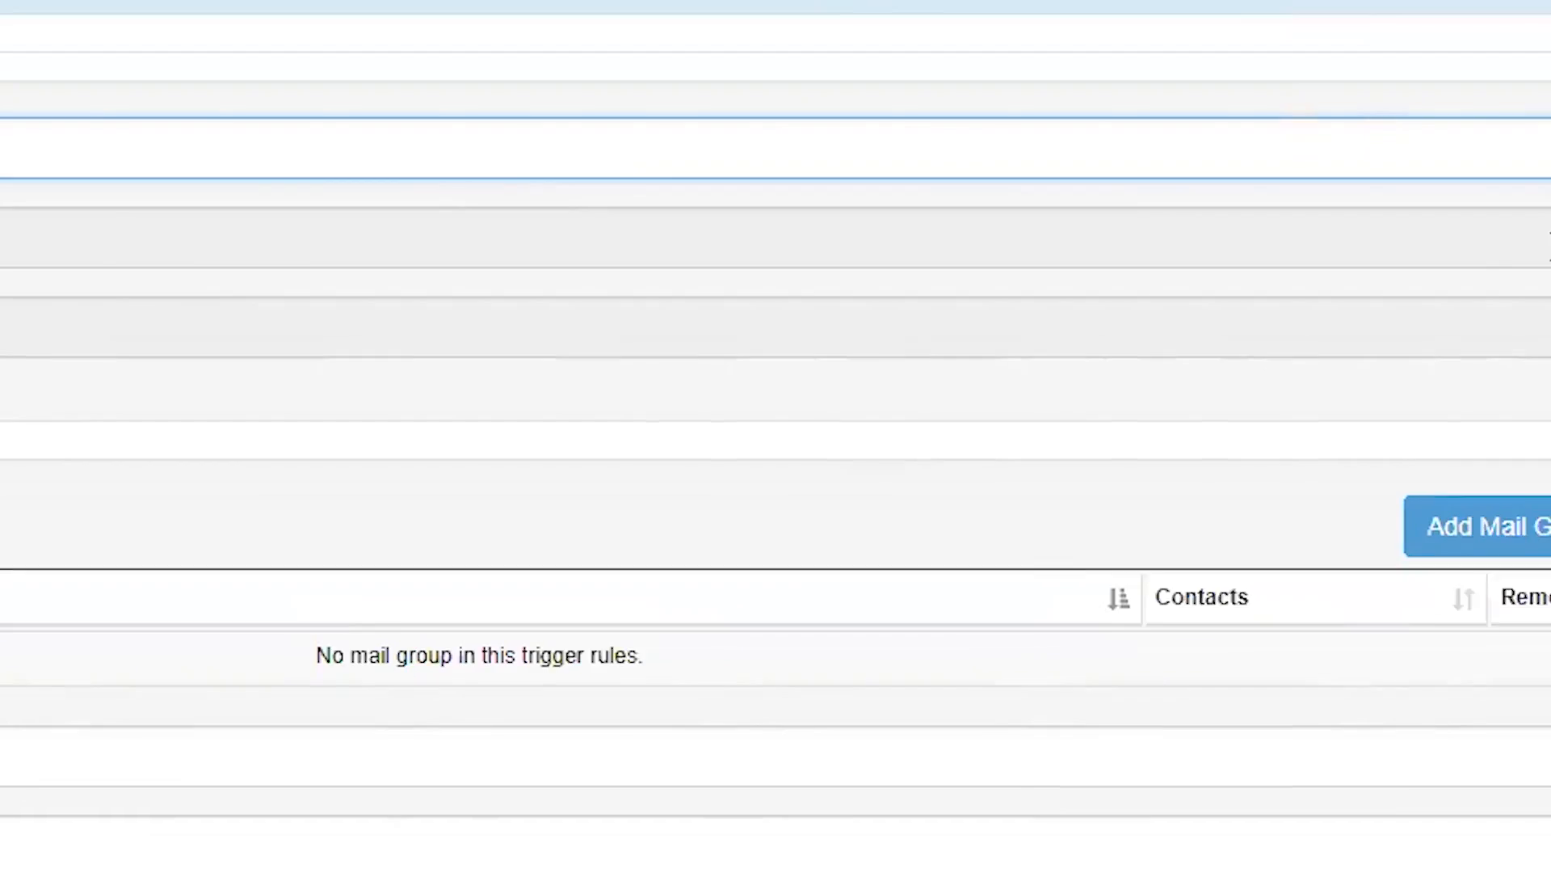
left_click(1550, 406)
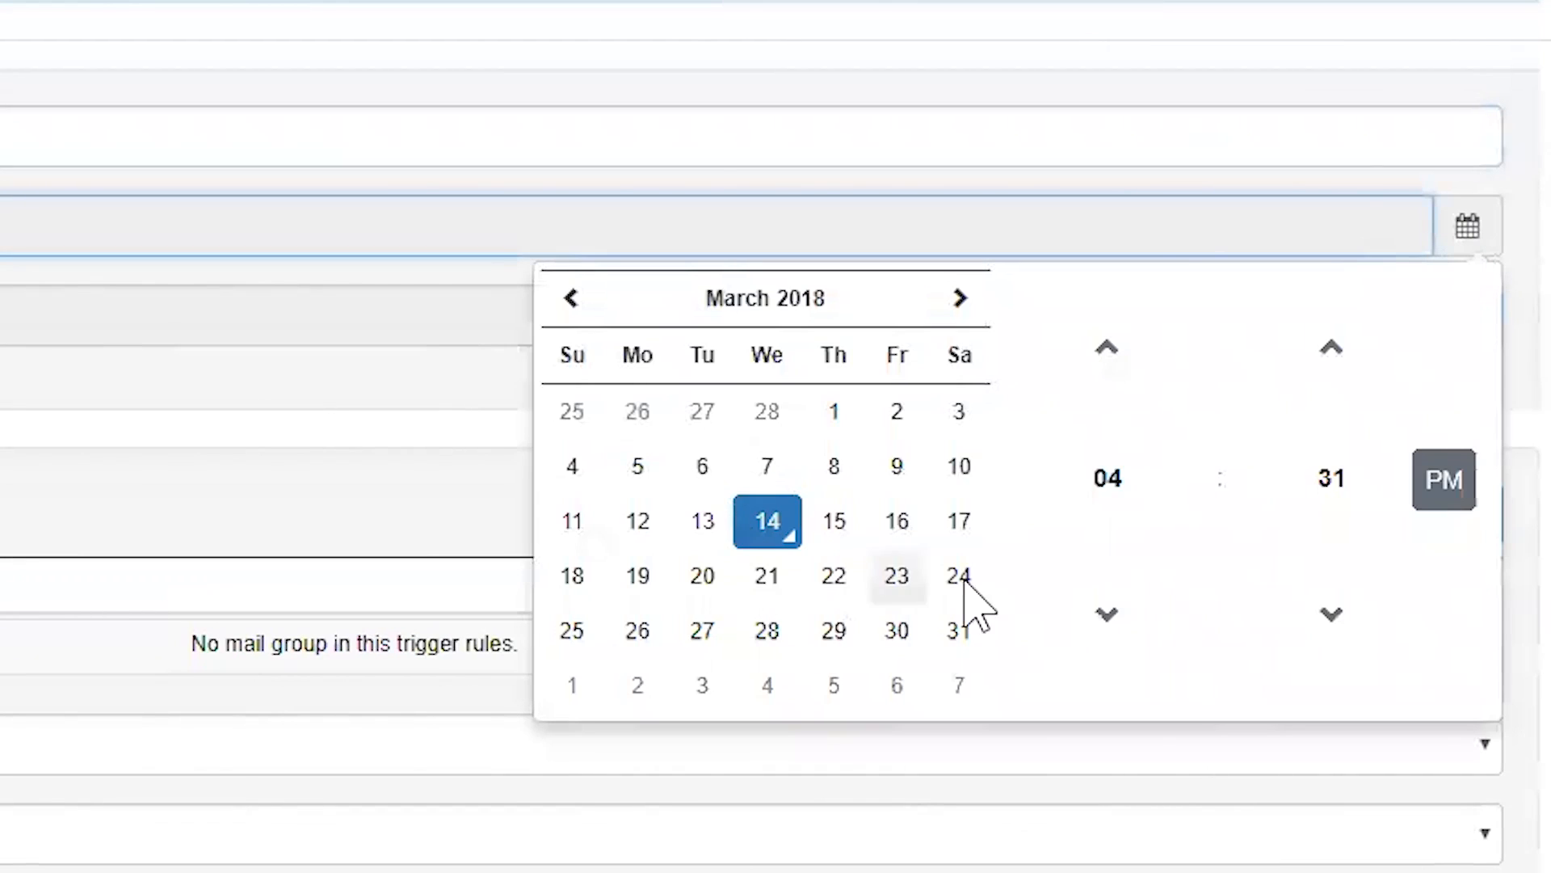
left_click(1478, 228)
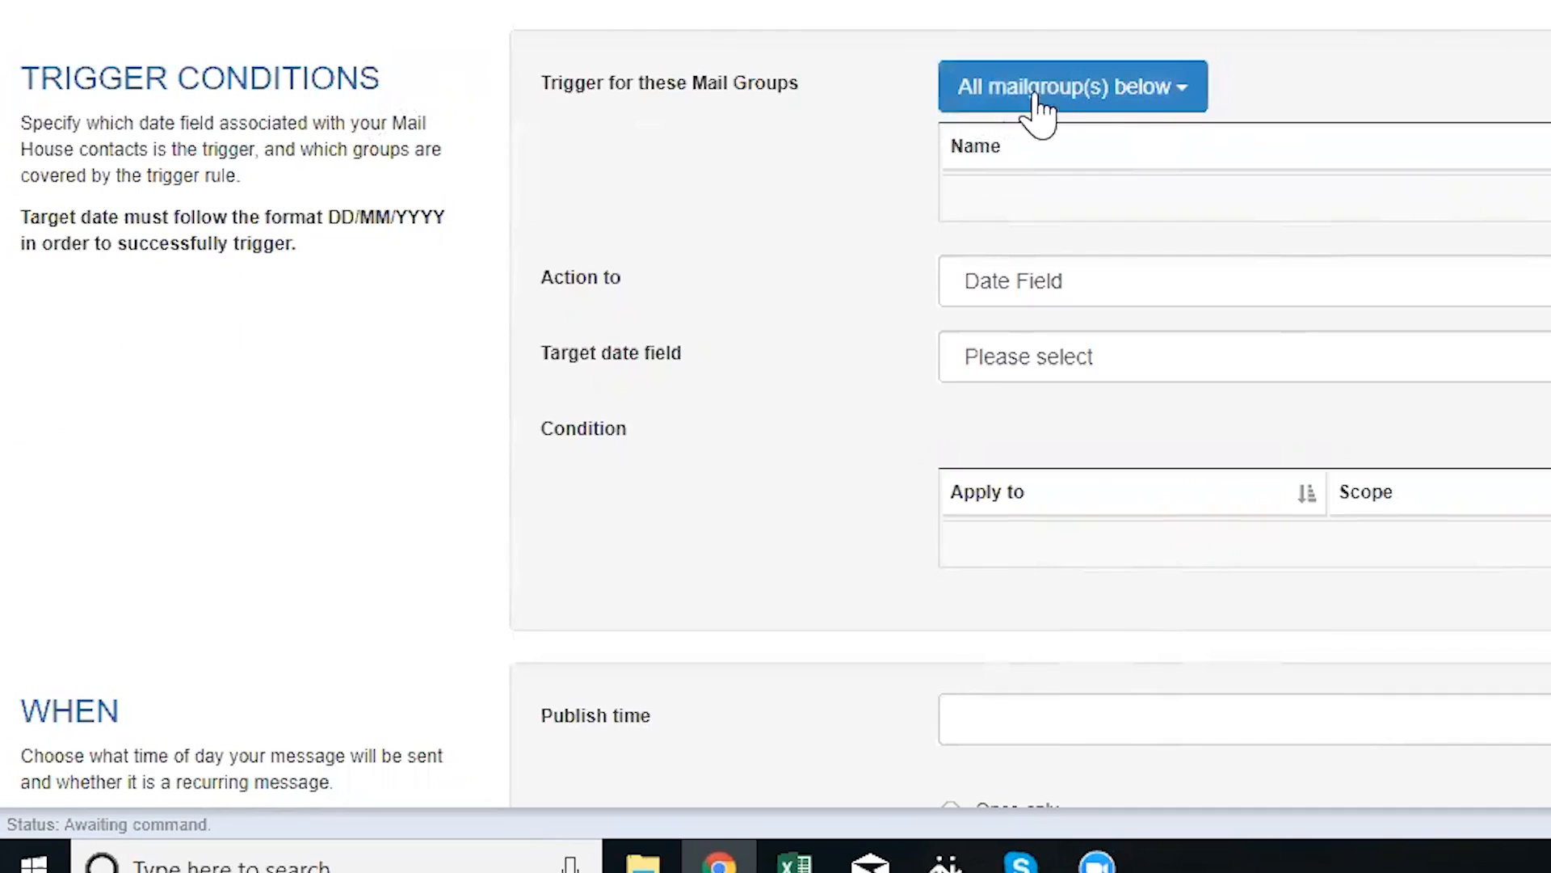
left_click(1089, 95)
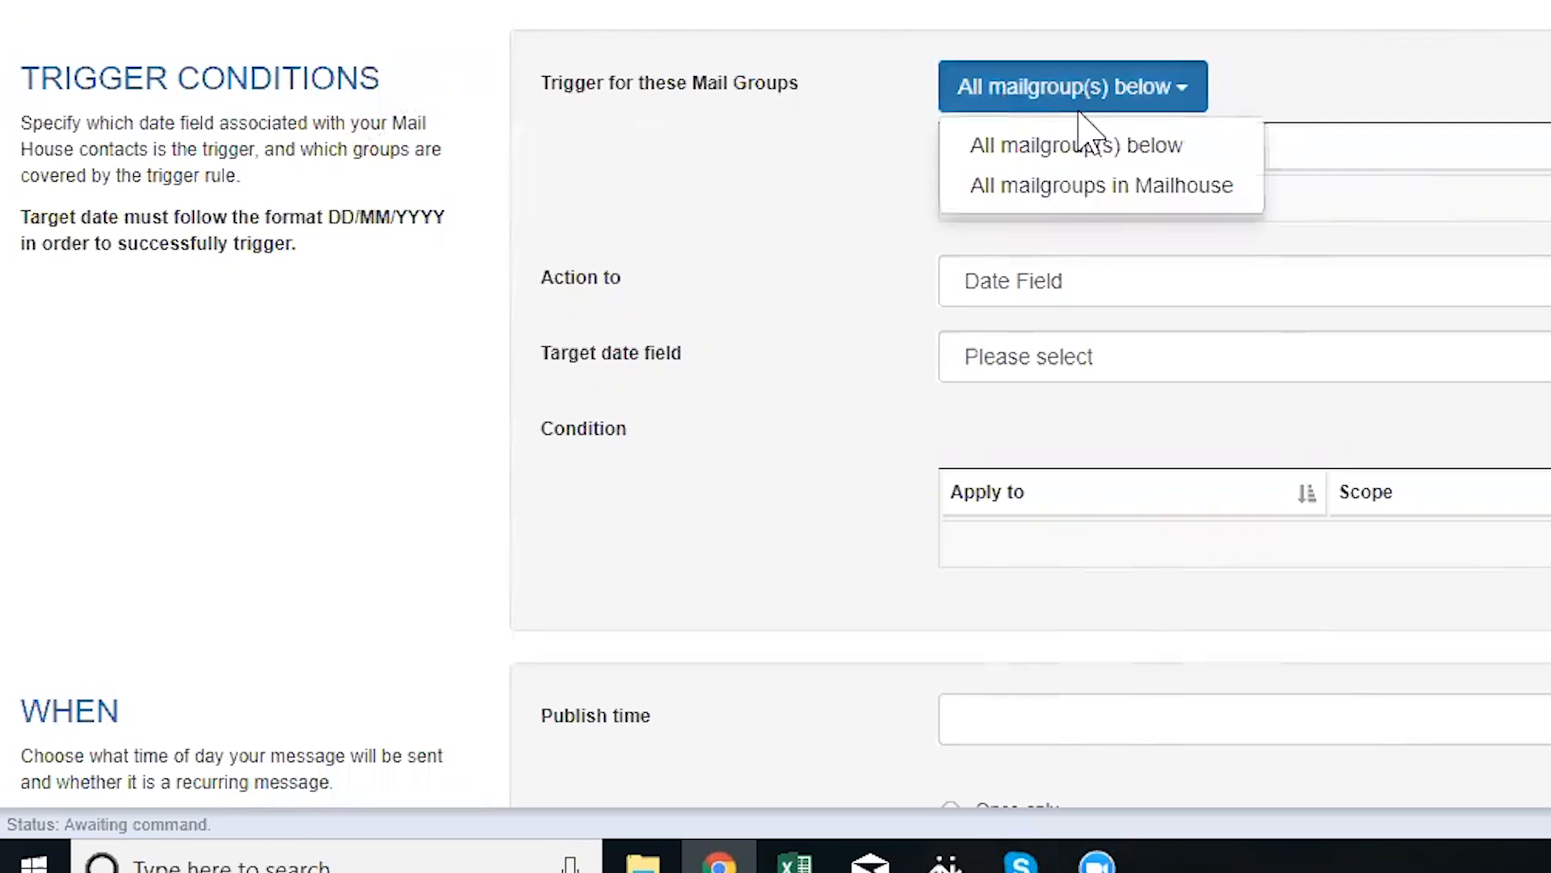
left_click(1066, 202)
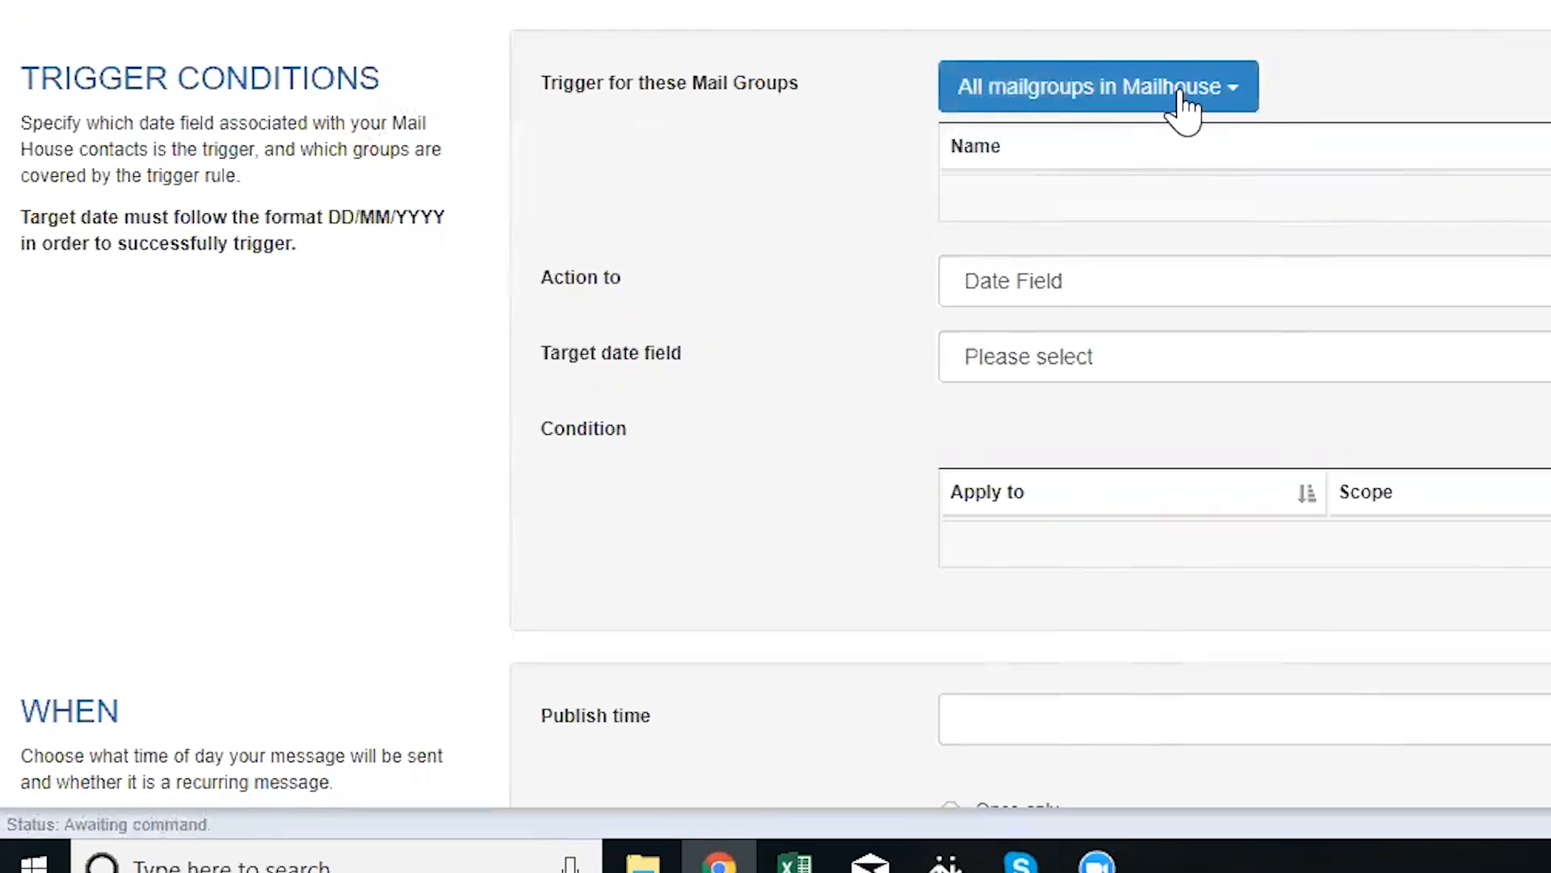
left_click(1182, 97)
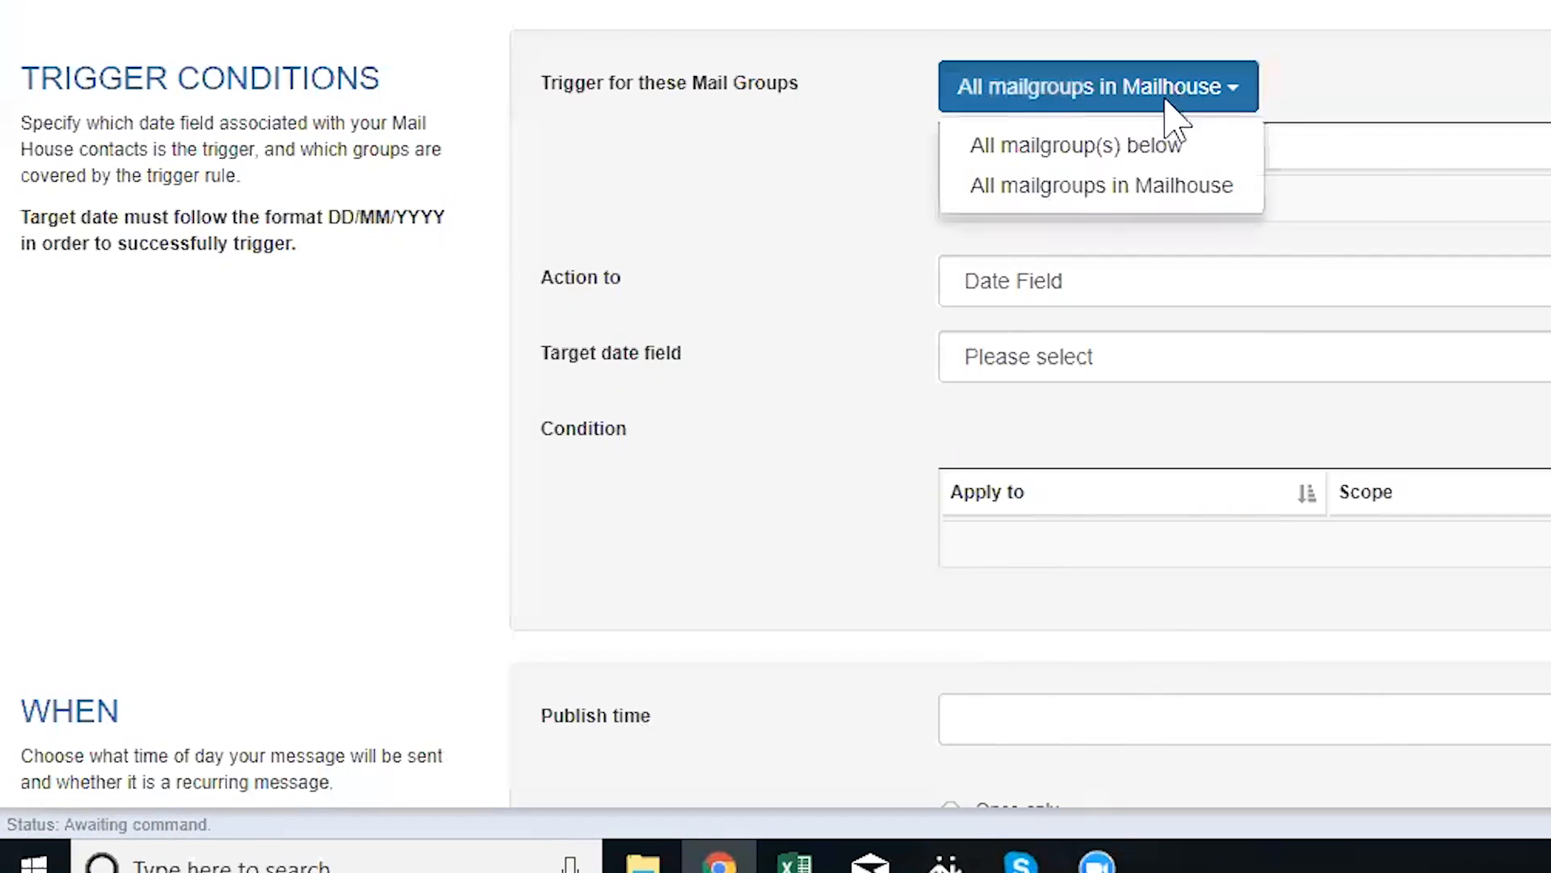
left_click(1132, 148)
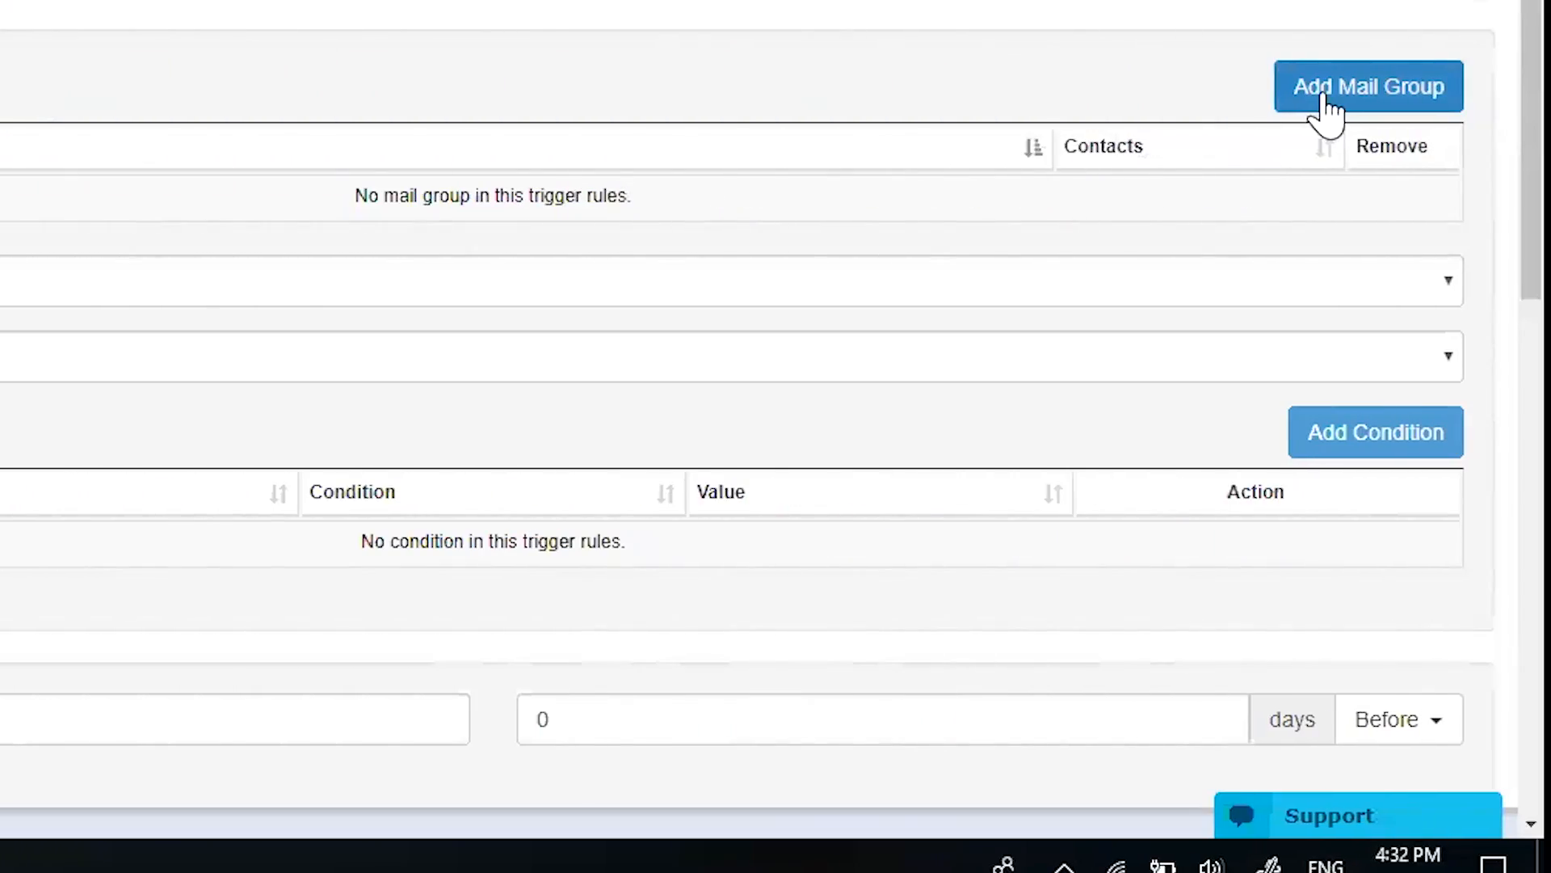
Add the Internal - September, MWÂ Testing and third listed mail groups
left_click(1323, 95)
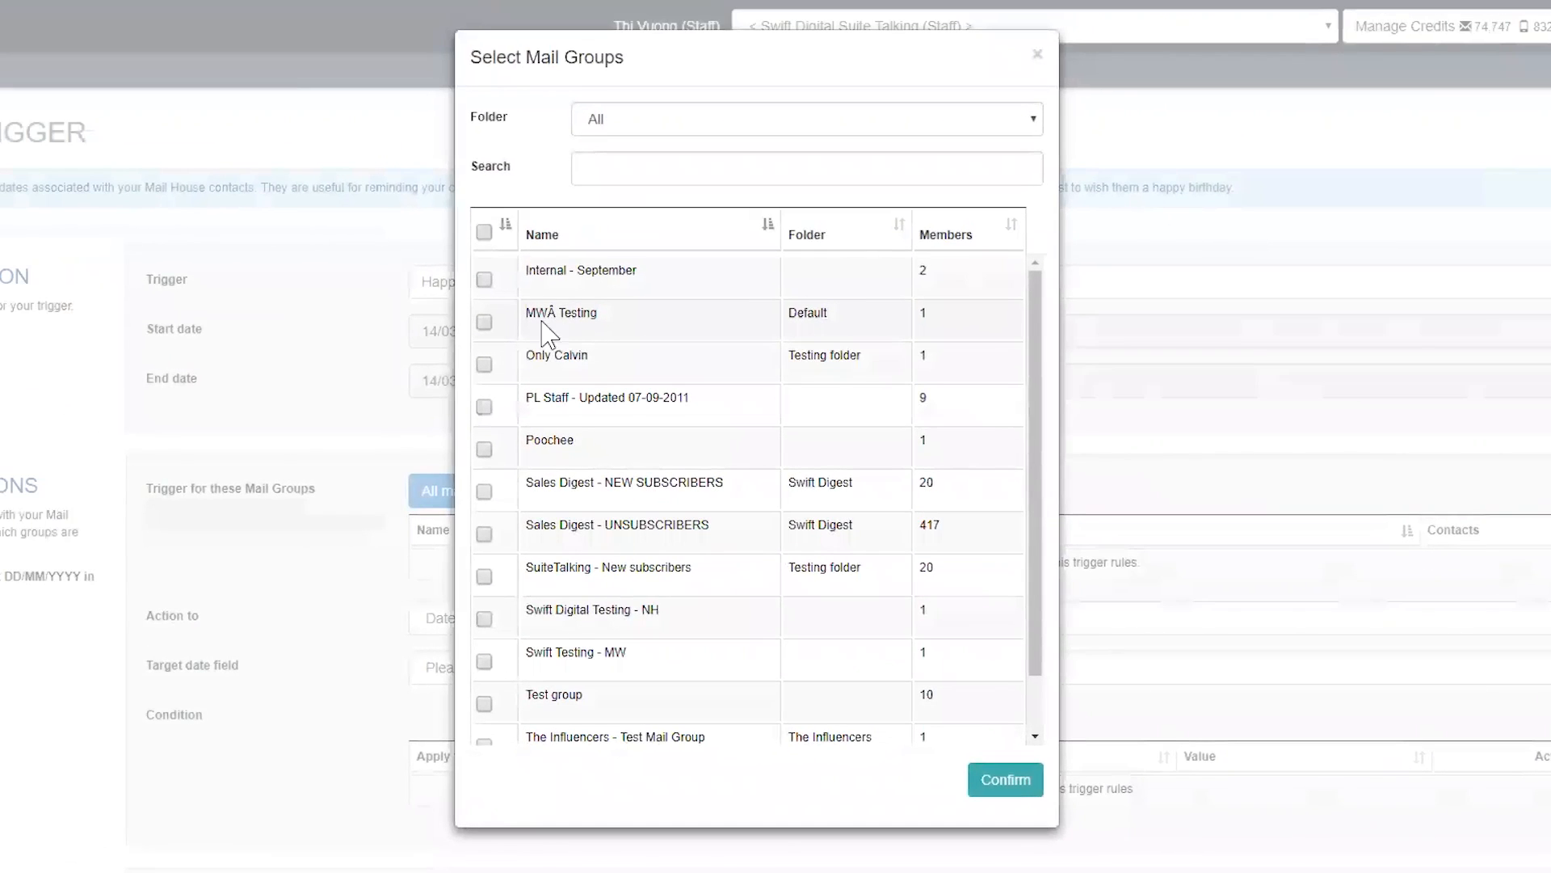
left_click(484, 282)
left_click(484, 323)
left_click(484, 364)
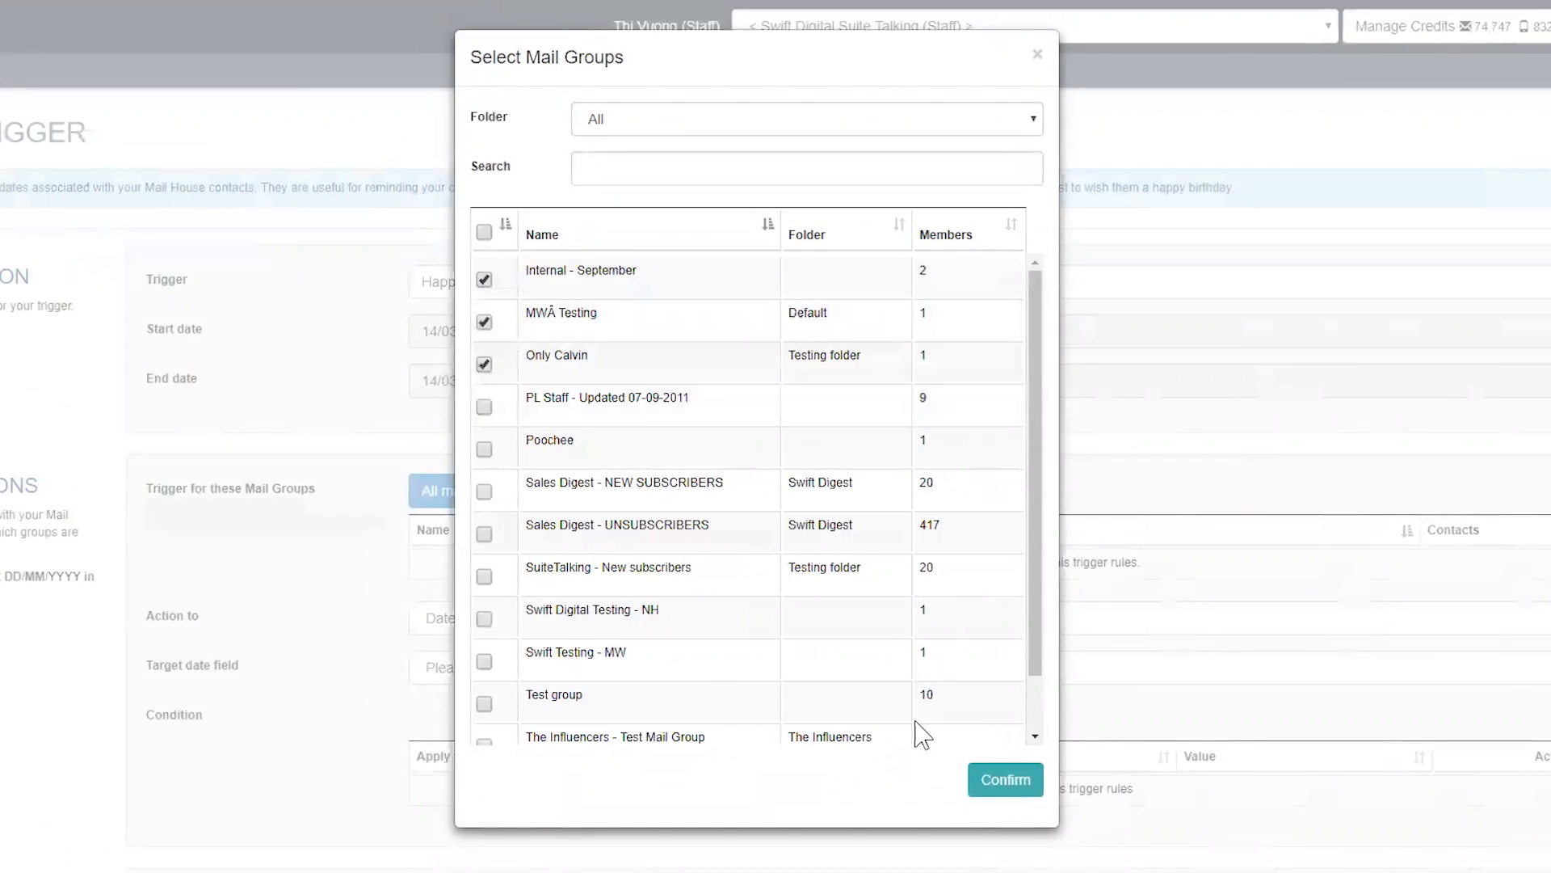
left_click(1004, 780)
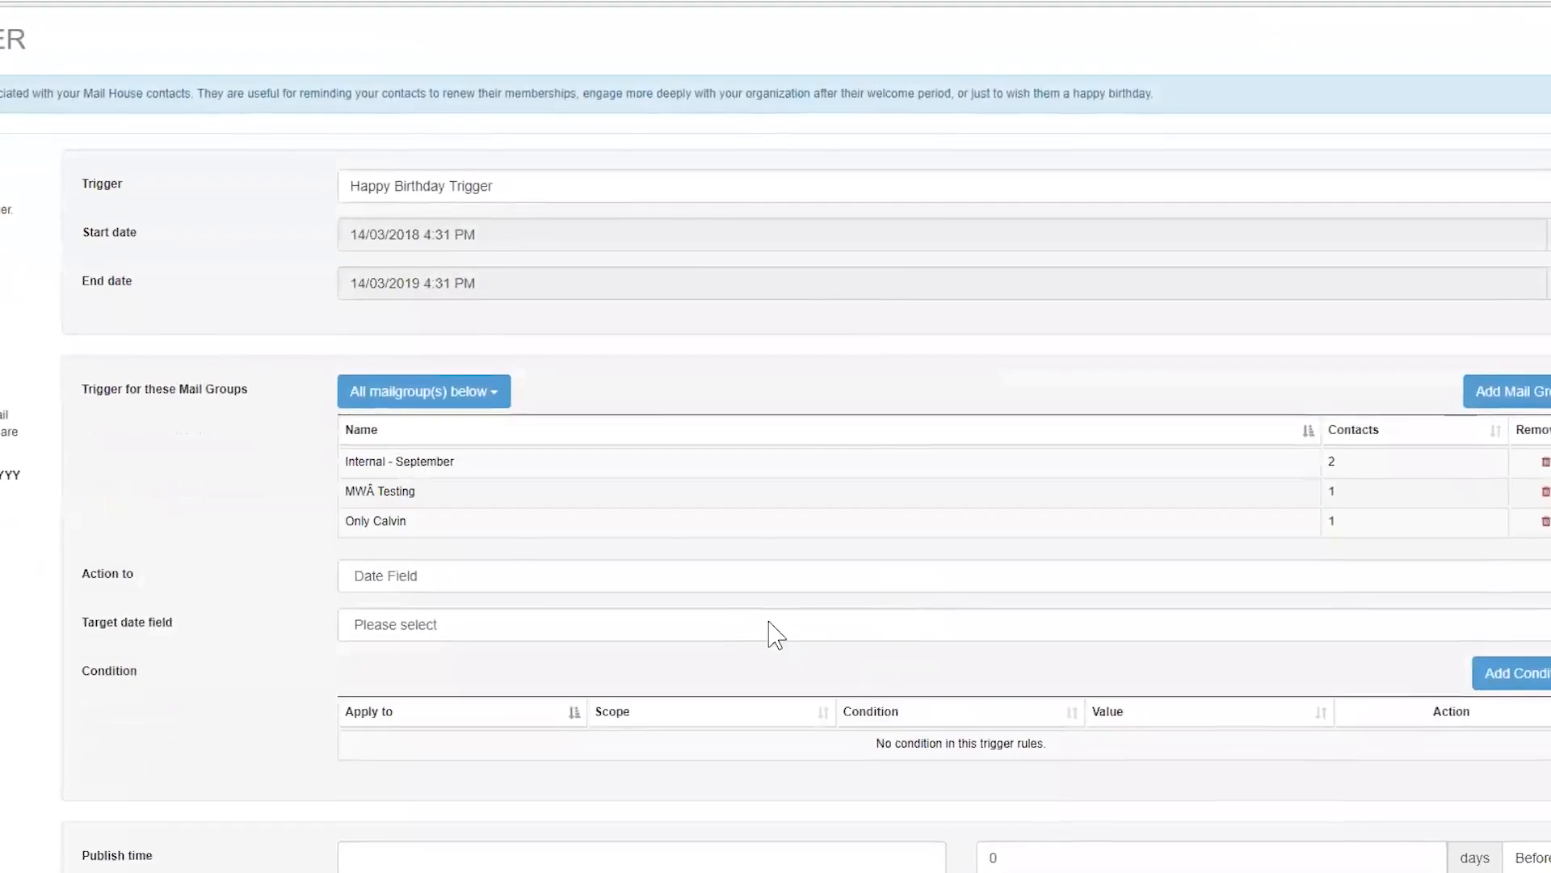
Keep Action on Date Field and choose Date of Birth as the target date field
left_click(649, 578)
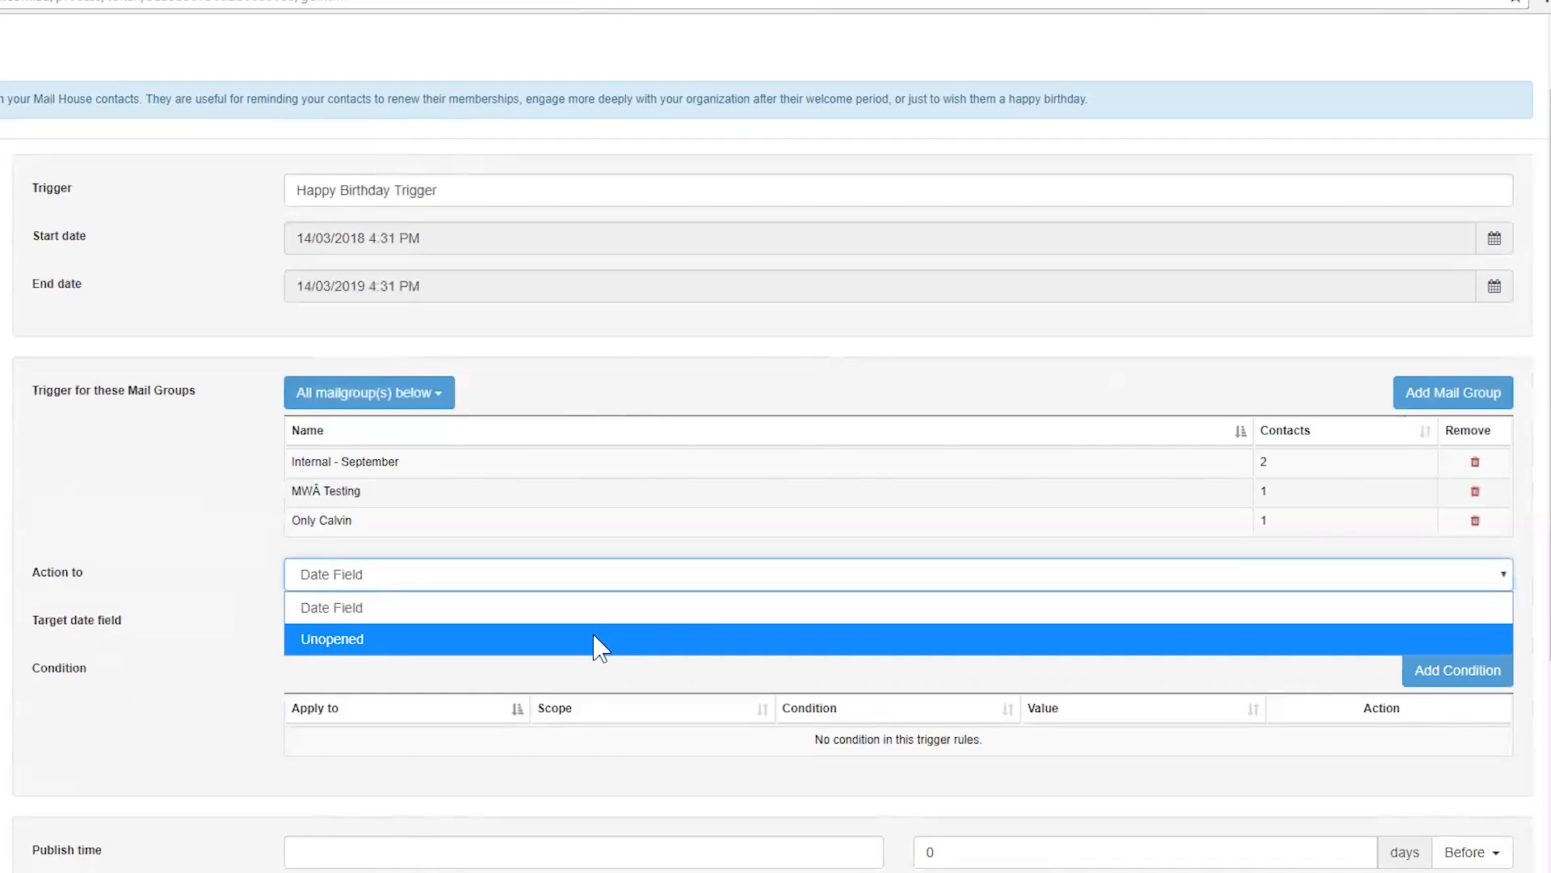
left_click(608, 614)
left_click(621, 629)
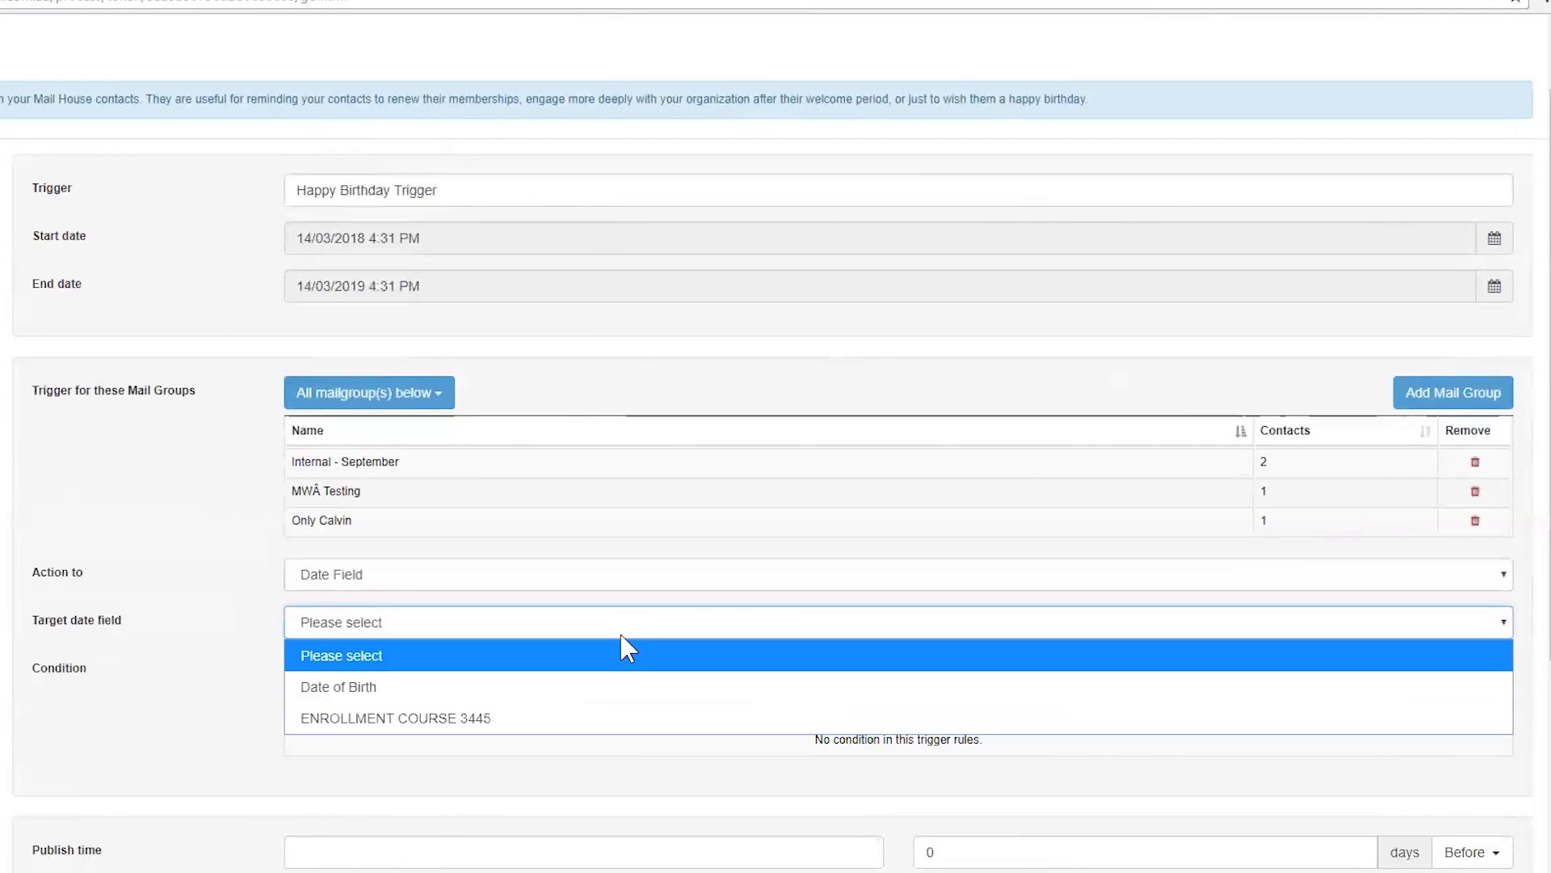
left_click(622, 687)
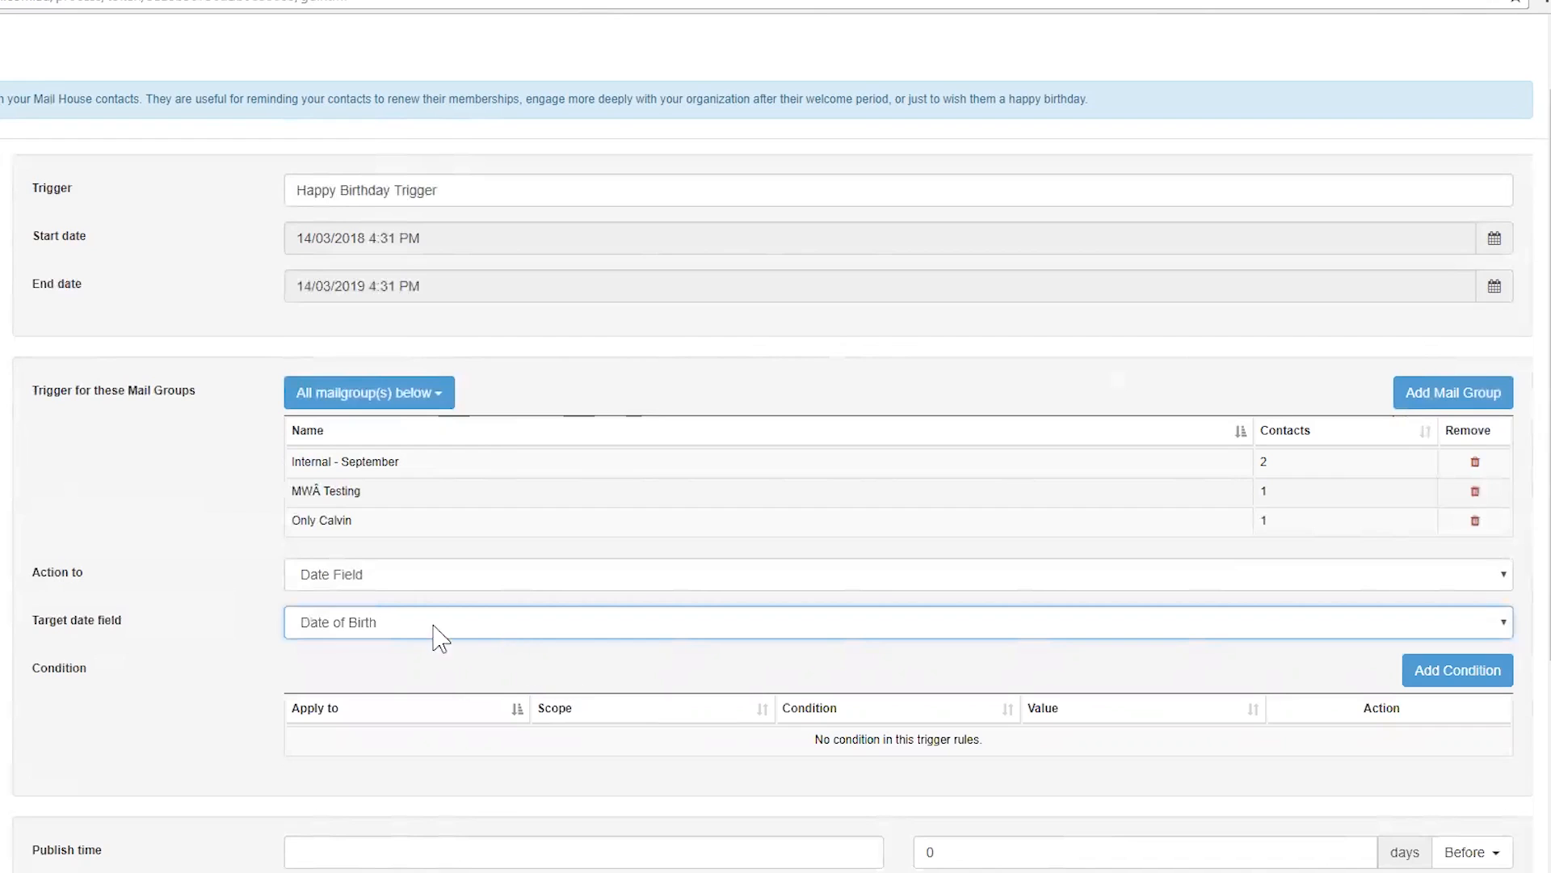
scroll(517, 662, "down", 1)
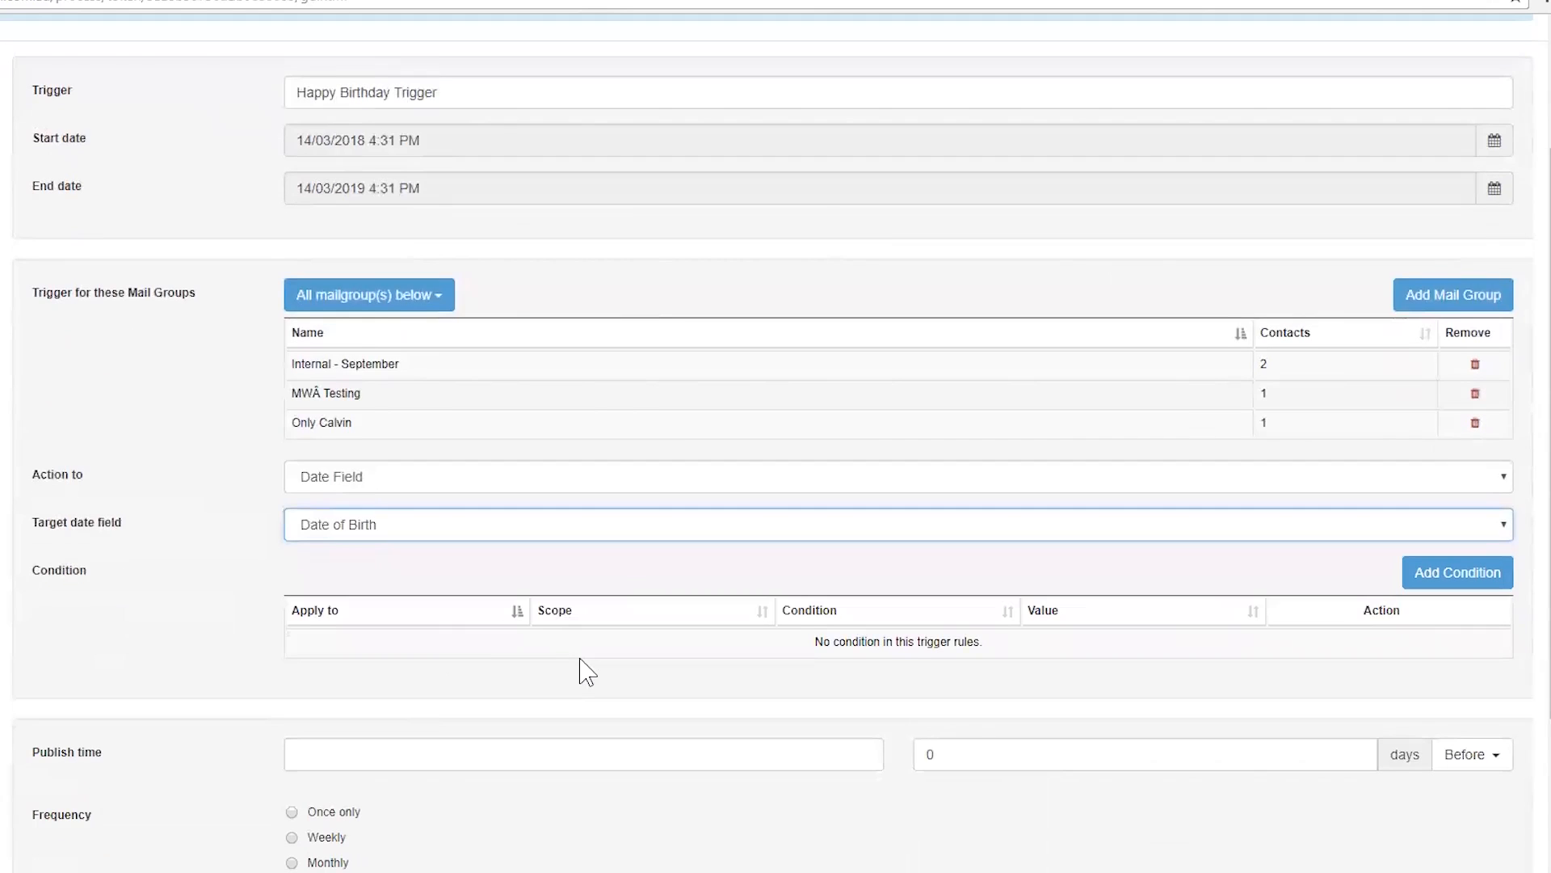
Insert a Fields condition: Company2 CONTAINS 'Swift Digital'
left_click(1422, 578)
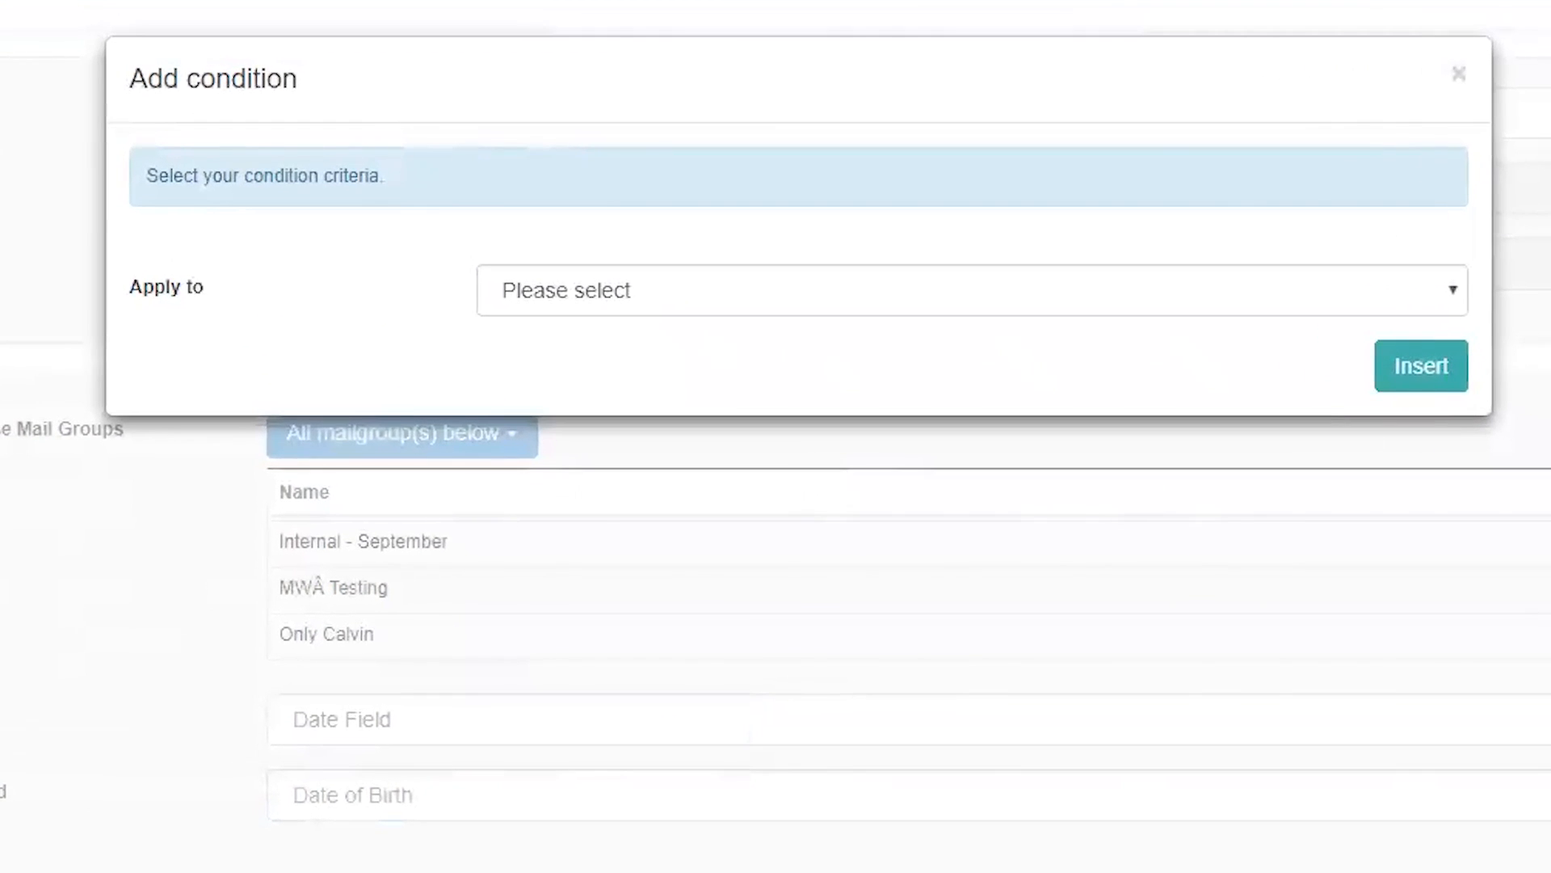
left_click(1452, 299)
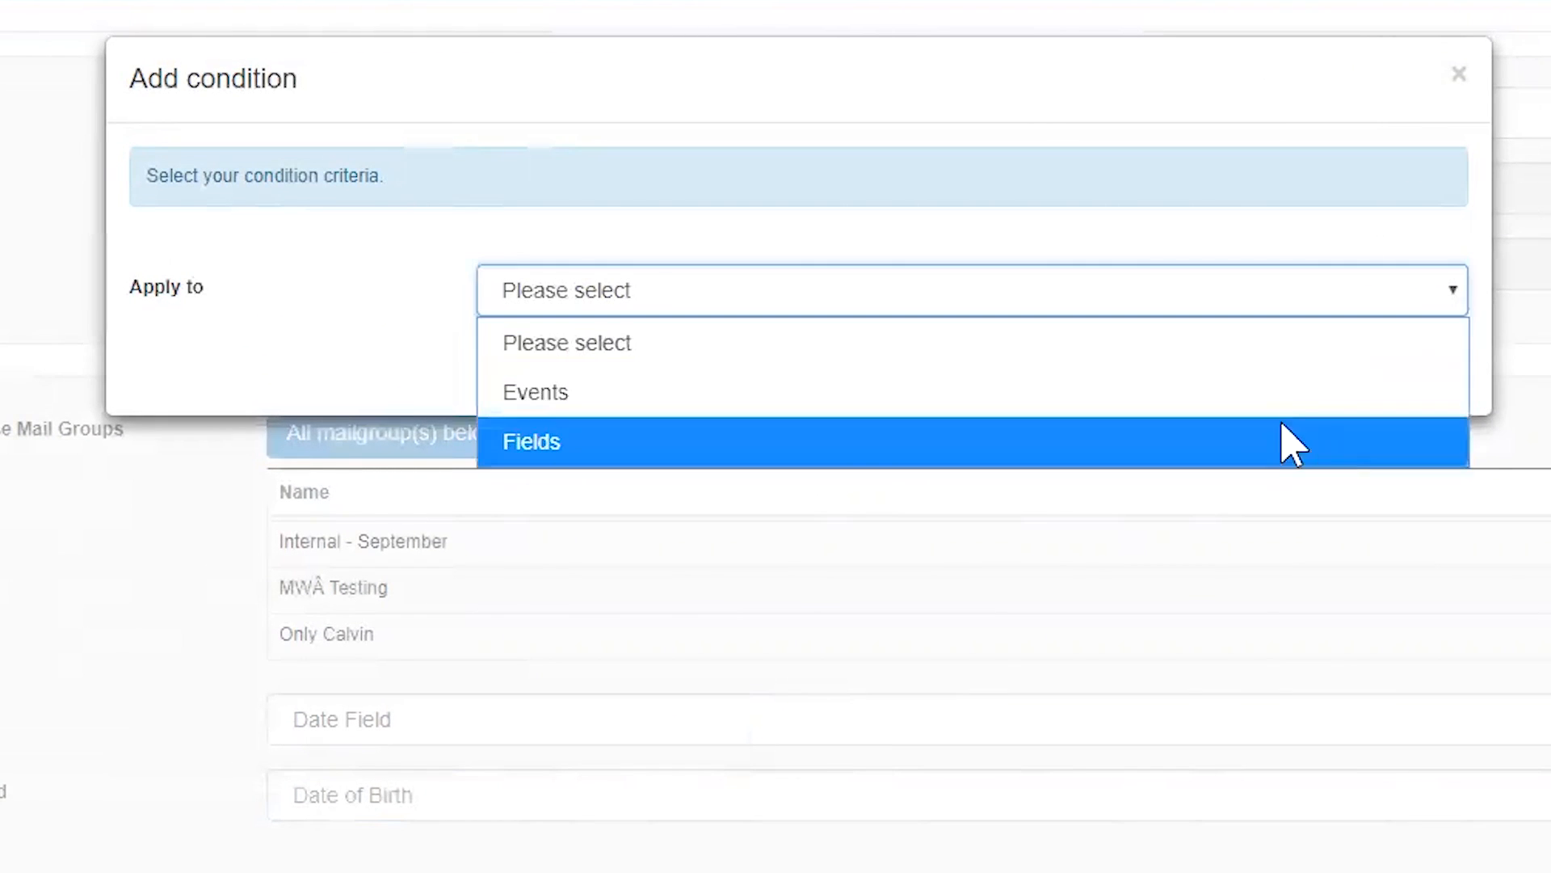
left_click(1288, 440)
left_click(1149, 368)
left_click(1074, 814)
left_click(873, 441)
left_click(828, 540)
left_click(834, 535)
type("Swift Digital")
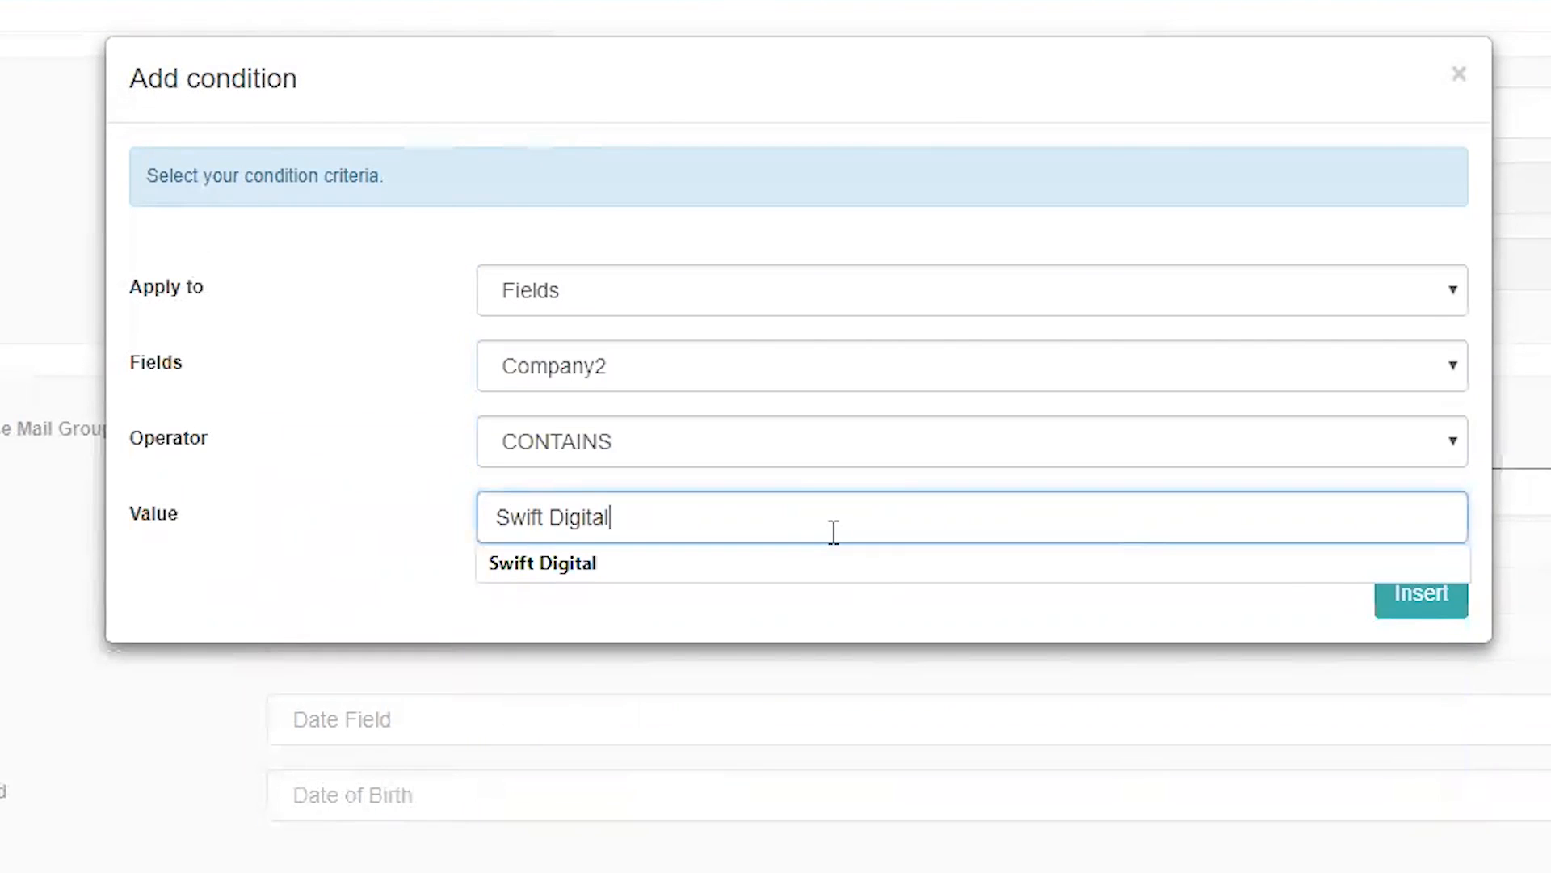
left_click(1410, 606)
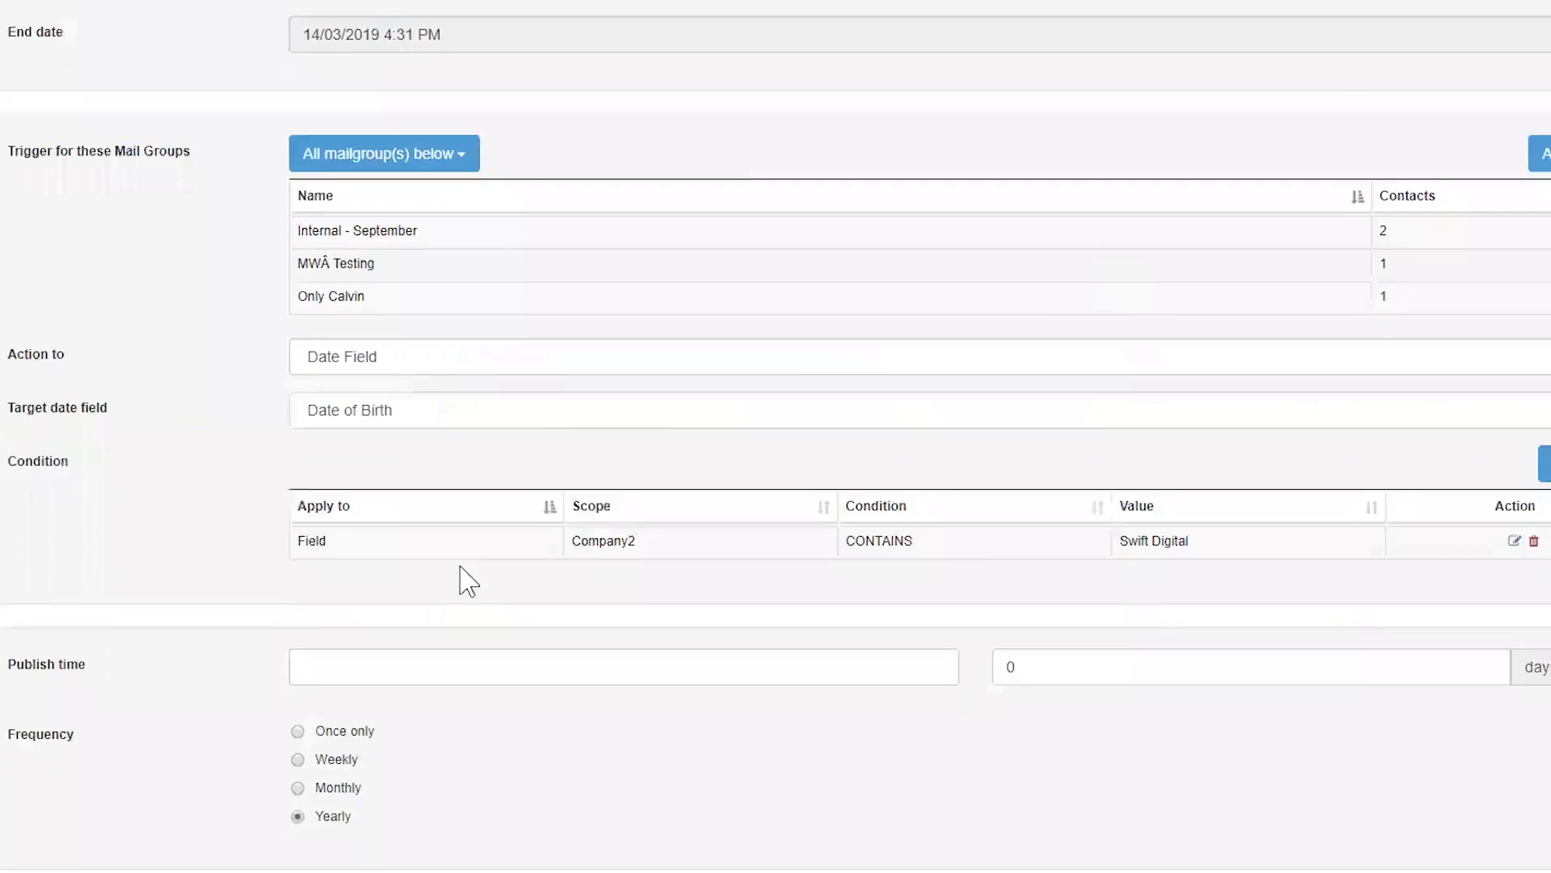
Set the trigger's publish time to 12:00 PM
scroll(454, 663, "down", 3)
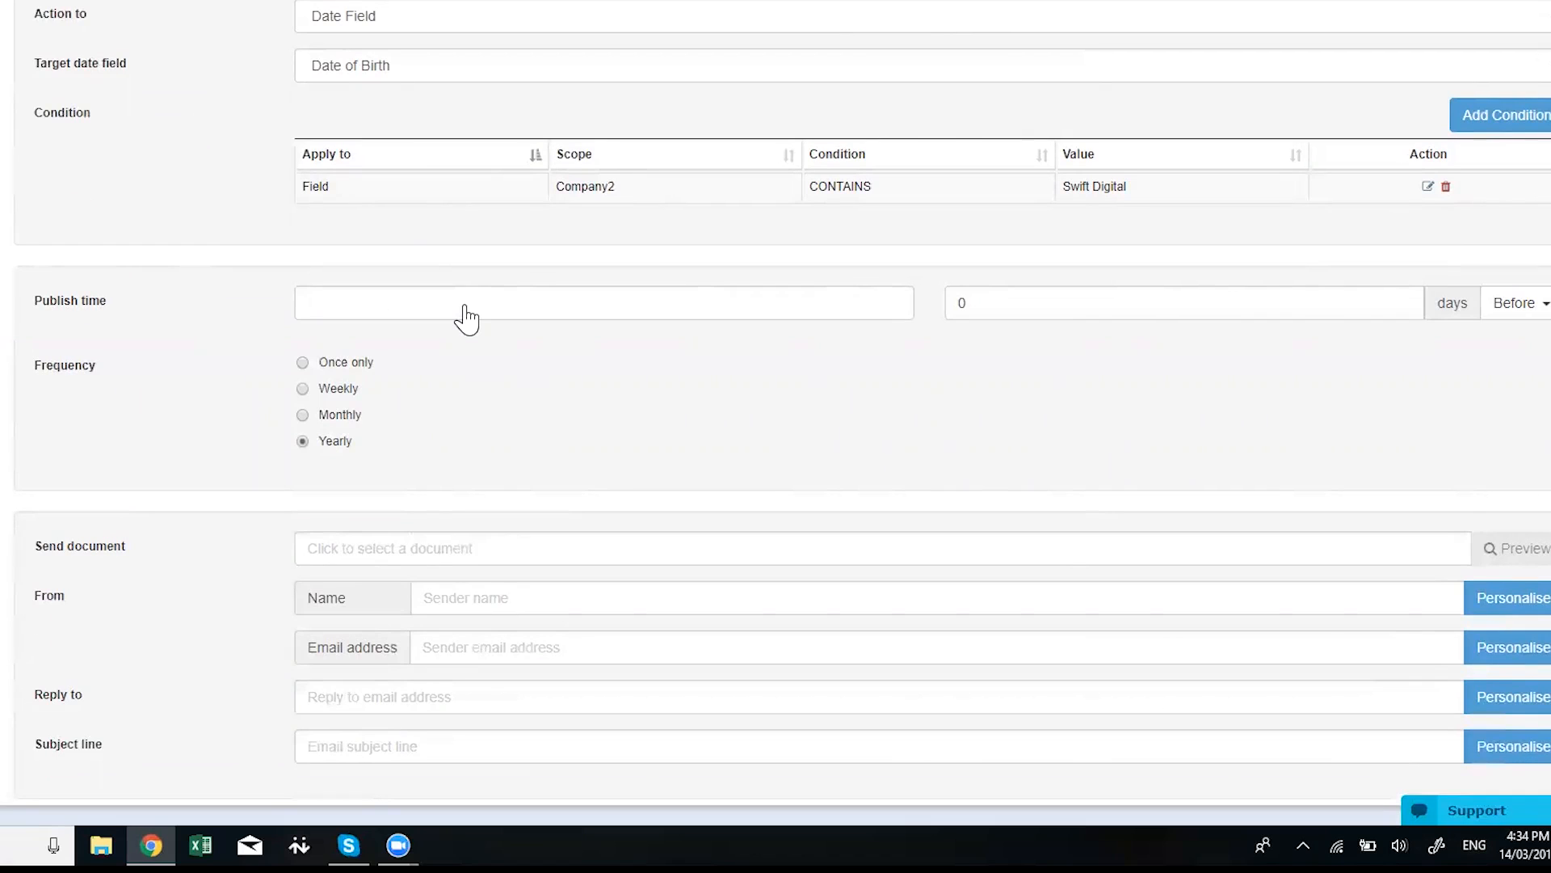
left_click(467, 318)
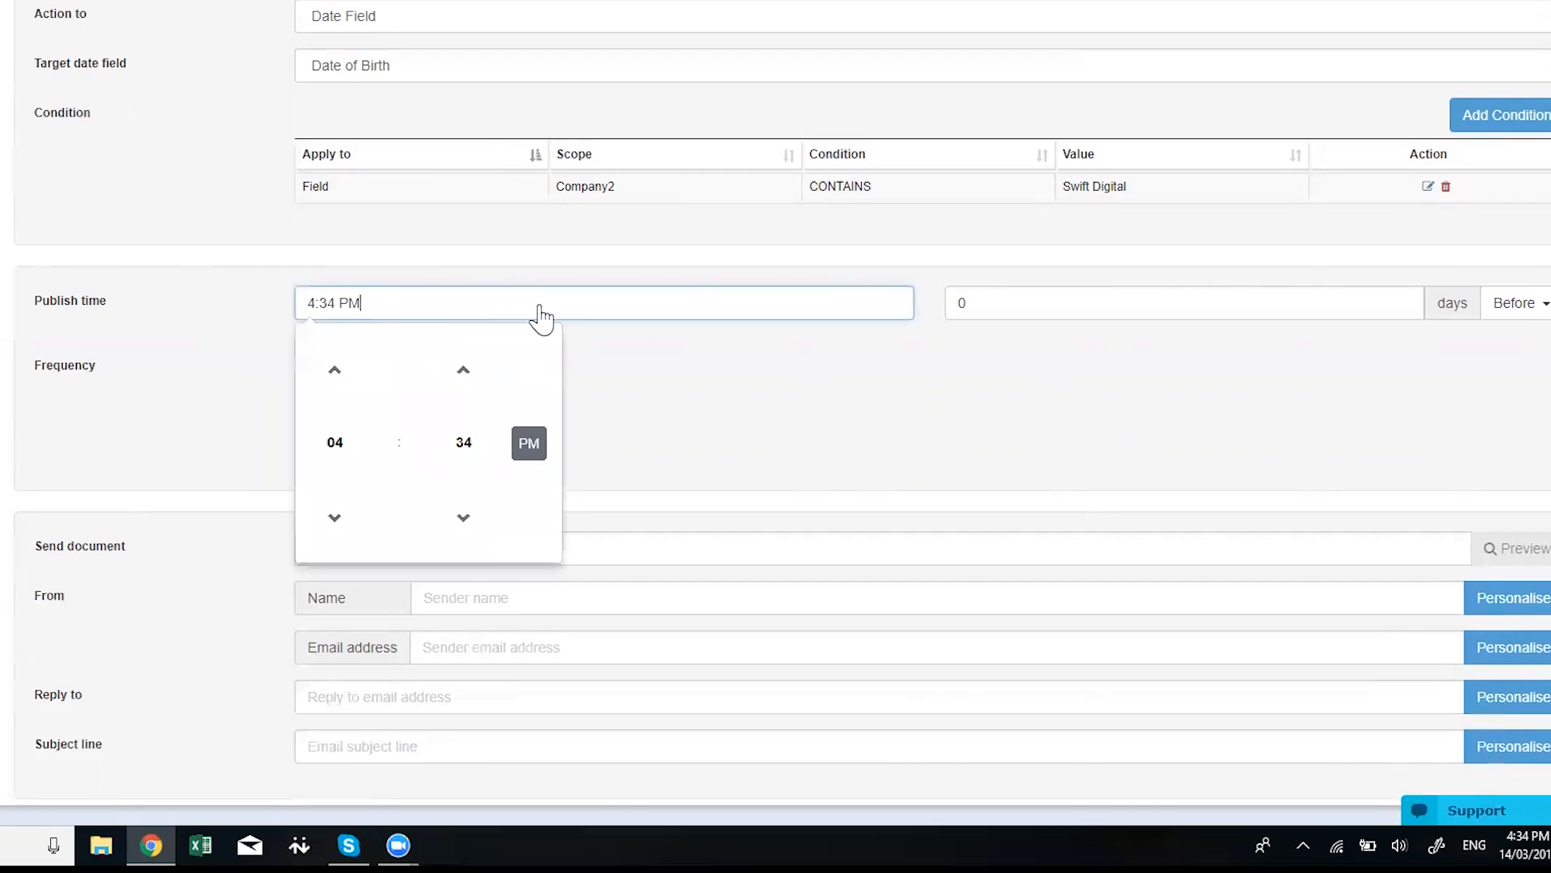
left_click(352, 527)
left_click(353, 527)
left_click(352, 527)
left_click(352, 527)
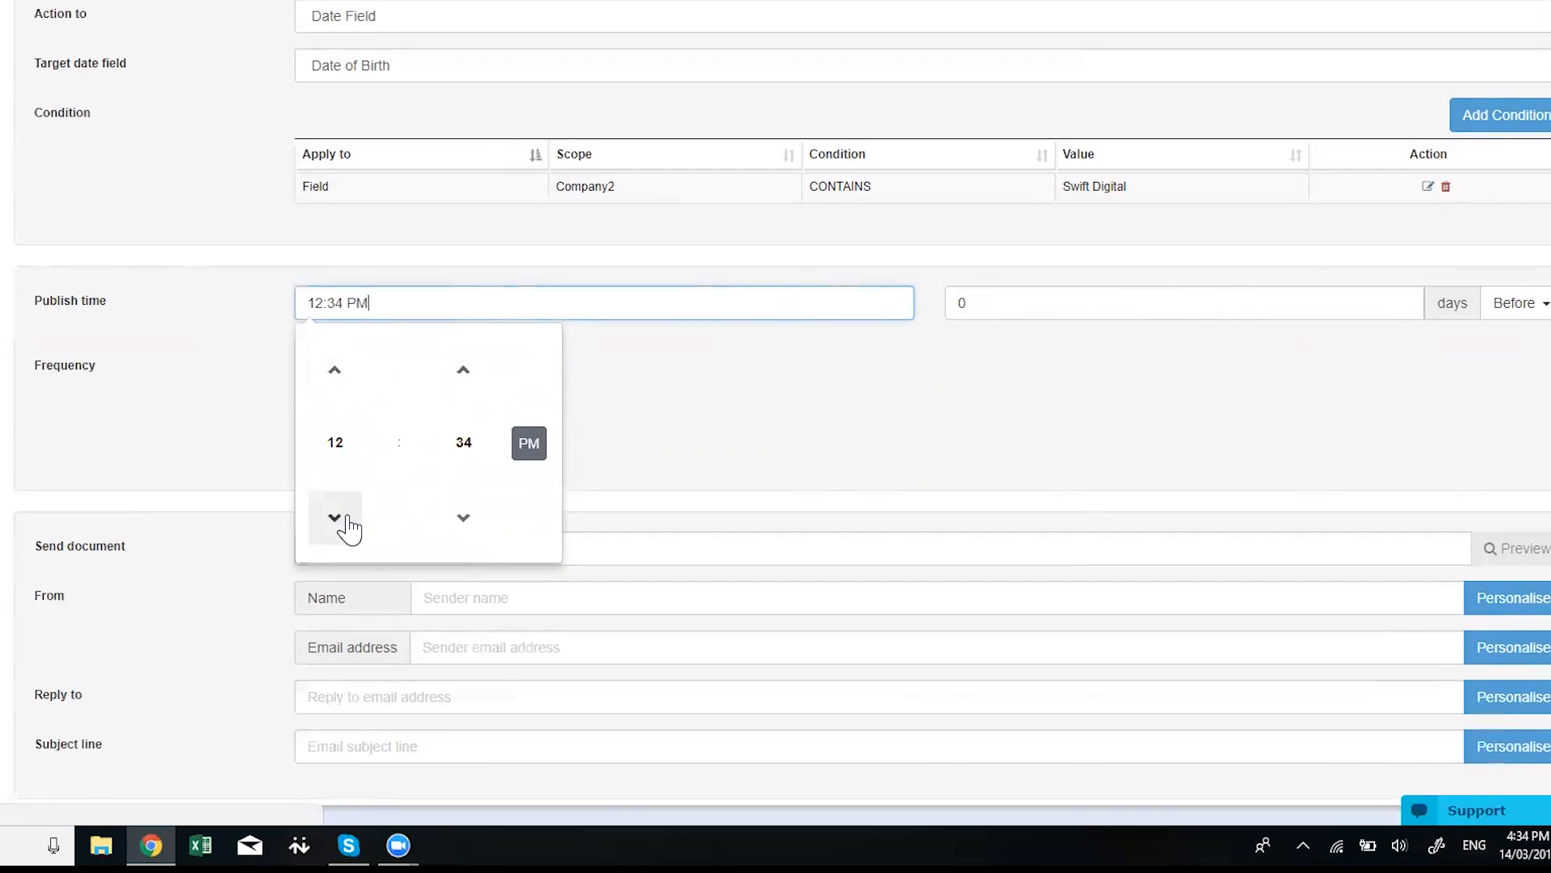
left_click(477, 520)
left_click(477, 520)
left_click(477, 520)
left_click(477, 520)
left_click(477, 521)
left_click(476, 520)
left_click(477, 520)
left_click(477, 520)
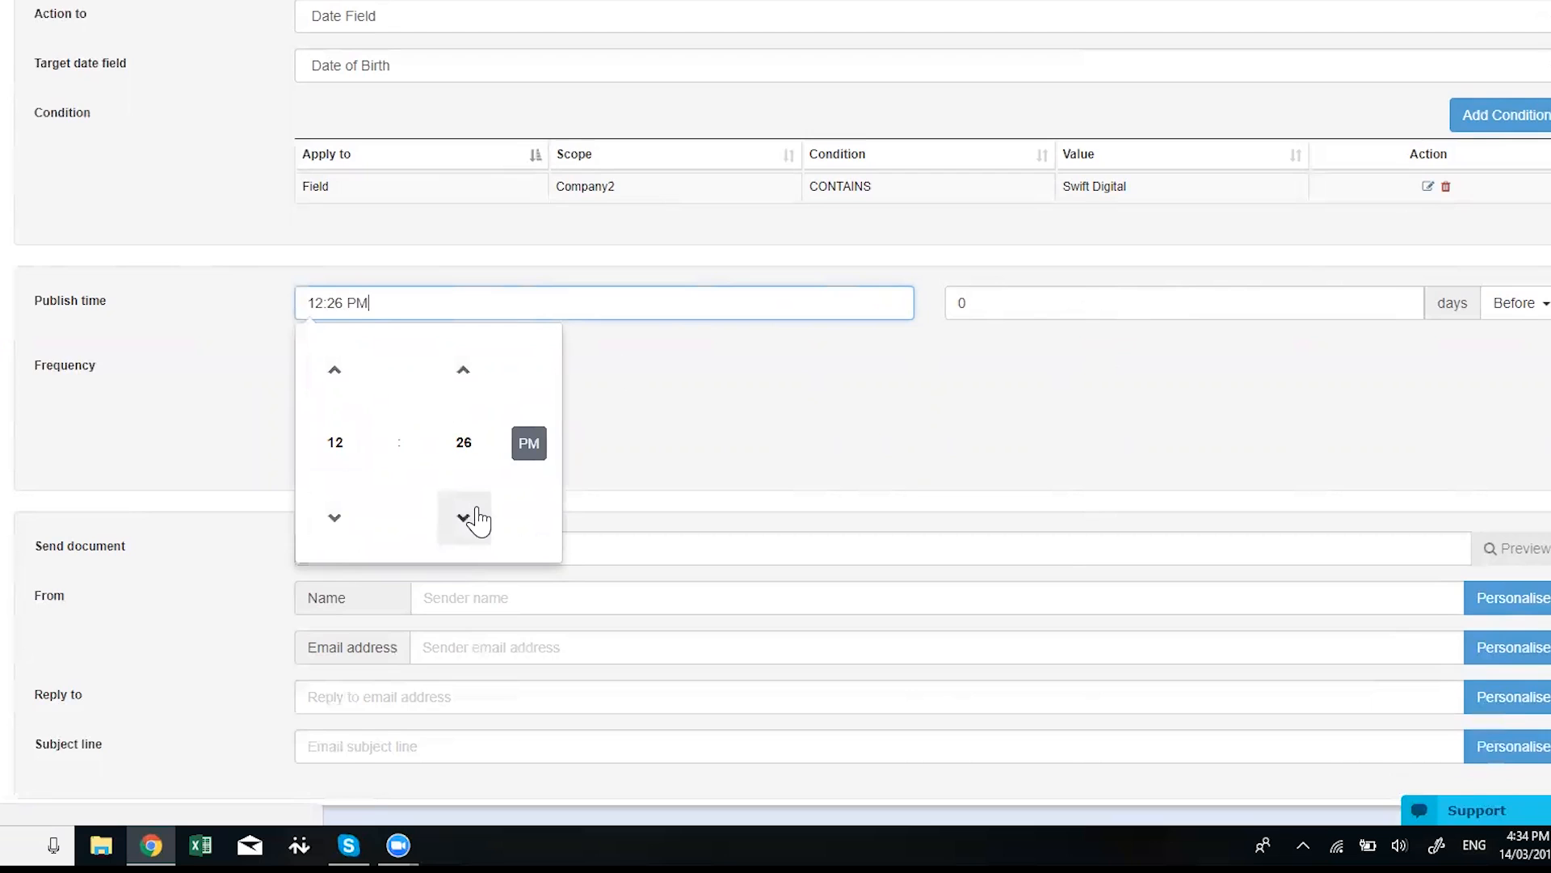
left_click(476, 519)
left_click(476, 519)
left_click(477, 519)
left_click(475, 518)
left_click(475, 518)
left_click(475, 519)
left_click(474, 517)
left_click(473, 517)
left_click(473, 517)
left_click(473, 517)
left_click(474, 517)
left_click(473, 517)
left_click(474, 517)
left_click(474, 517)
key("Tab")
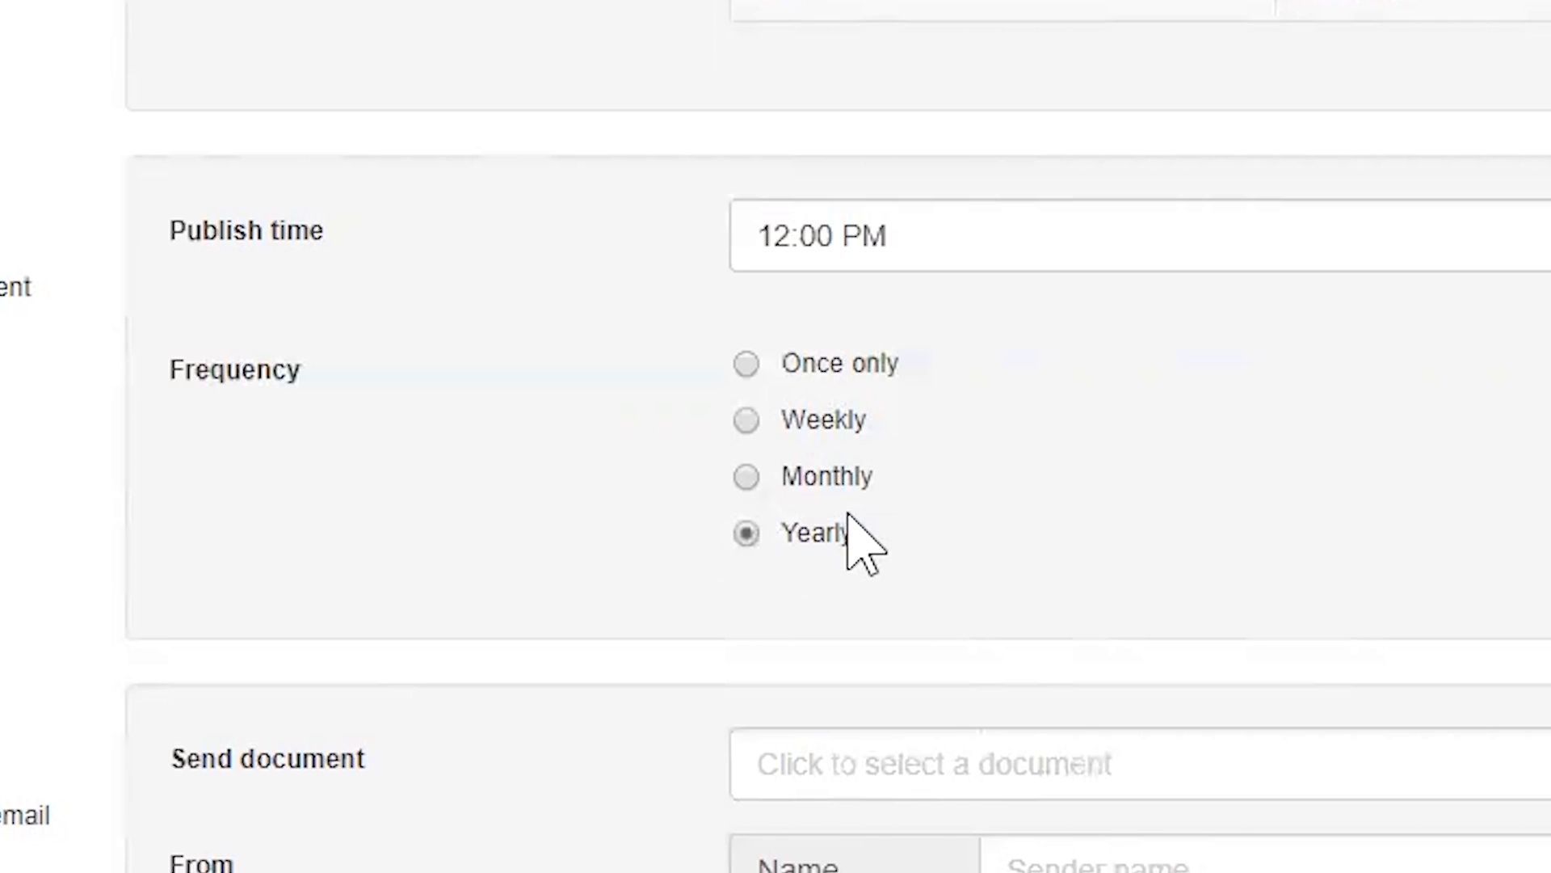
Set the trigger frequency to Once only
left_click(747, 483)
left_click(748, 368)
scroll(960, 770, "down", 2)
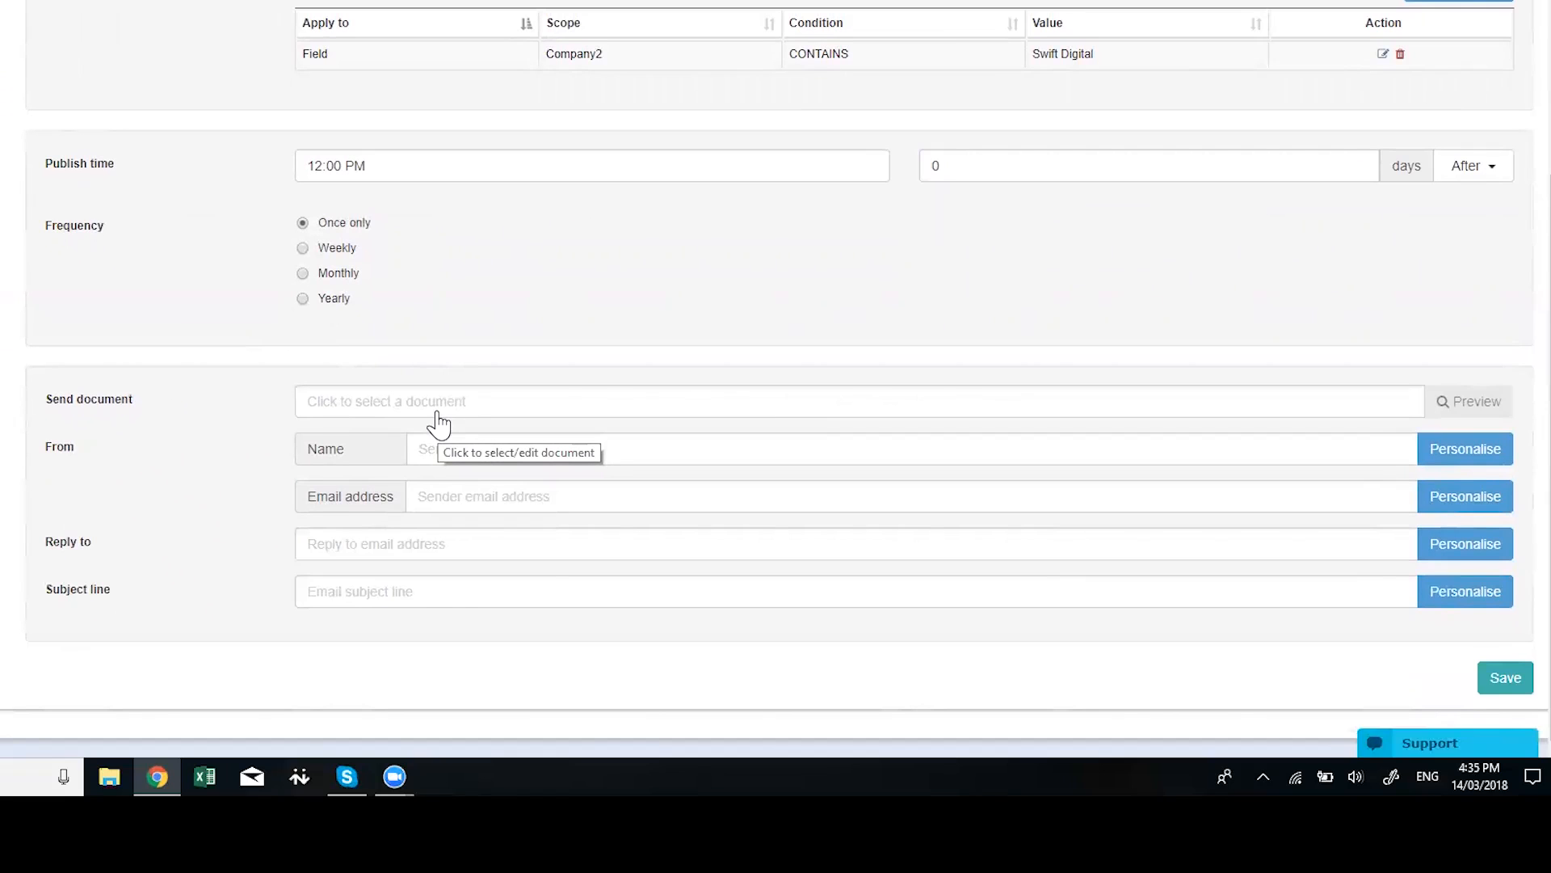
Select Dummy Email in the Select Edition dialog as the send document
left_click(444, 404)
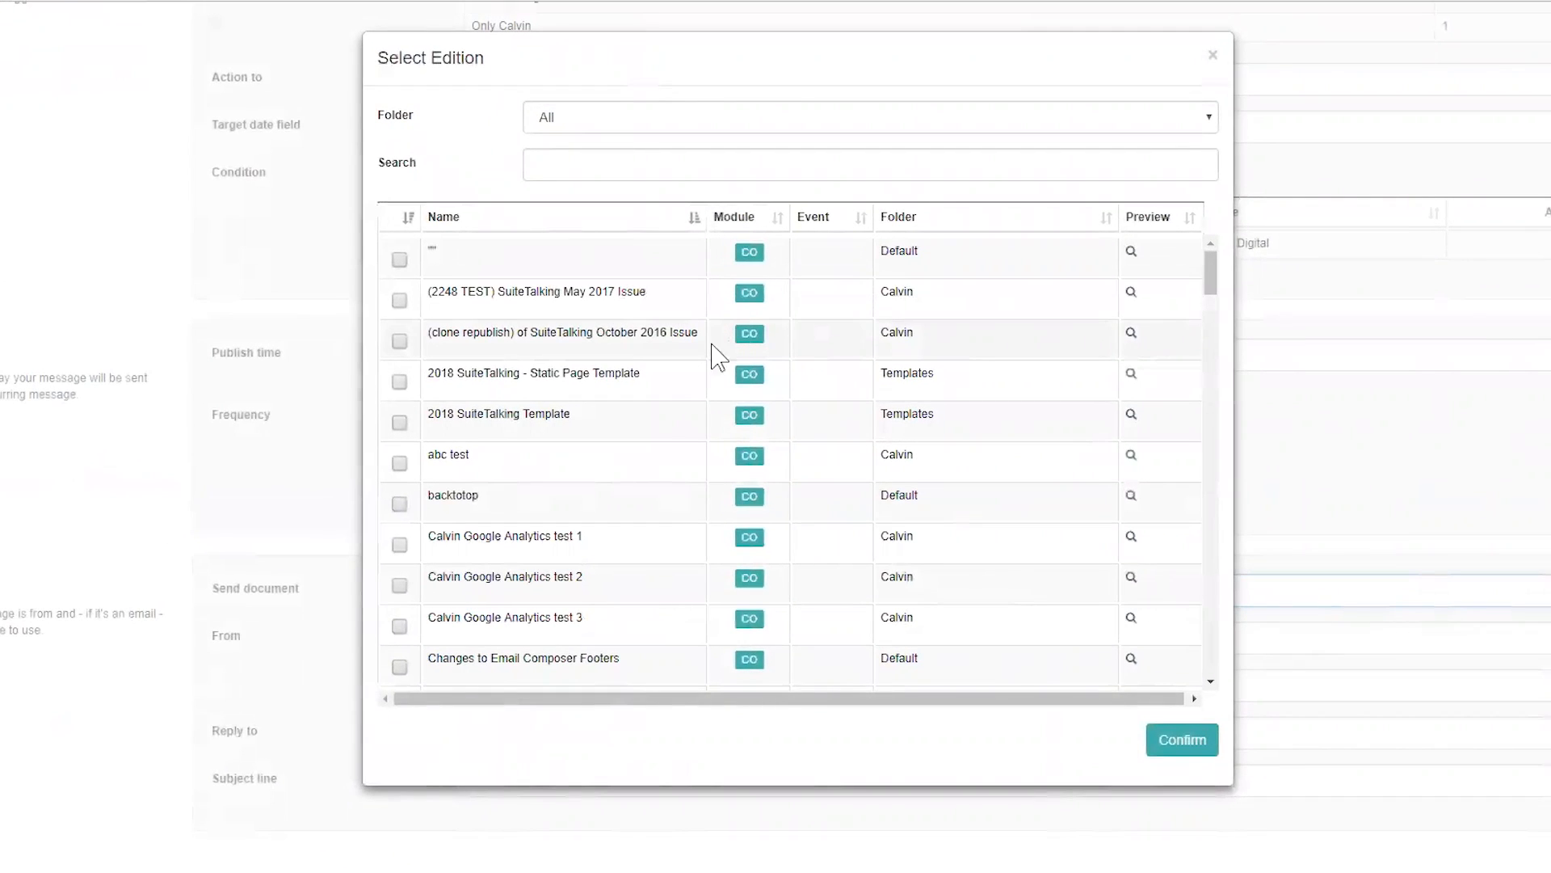
scroll(652, 488, "down", 4)
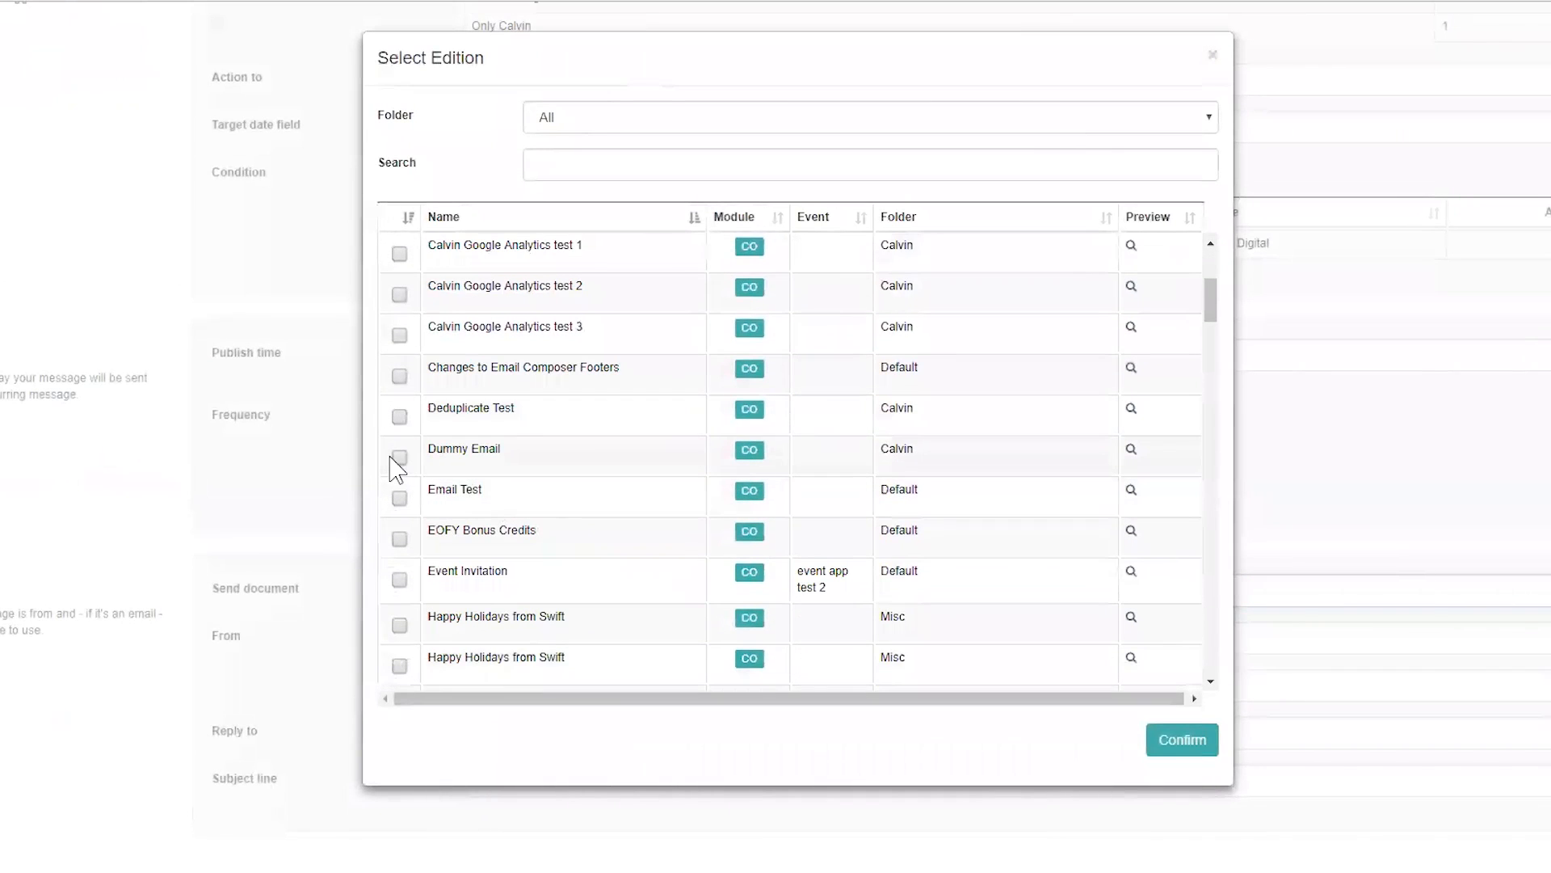
left_click(399, 457)
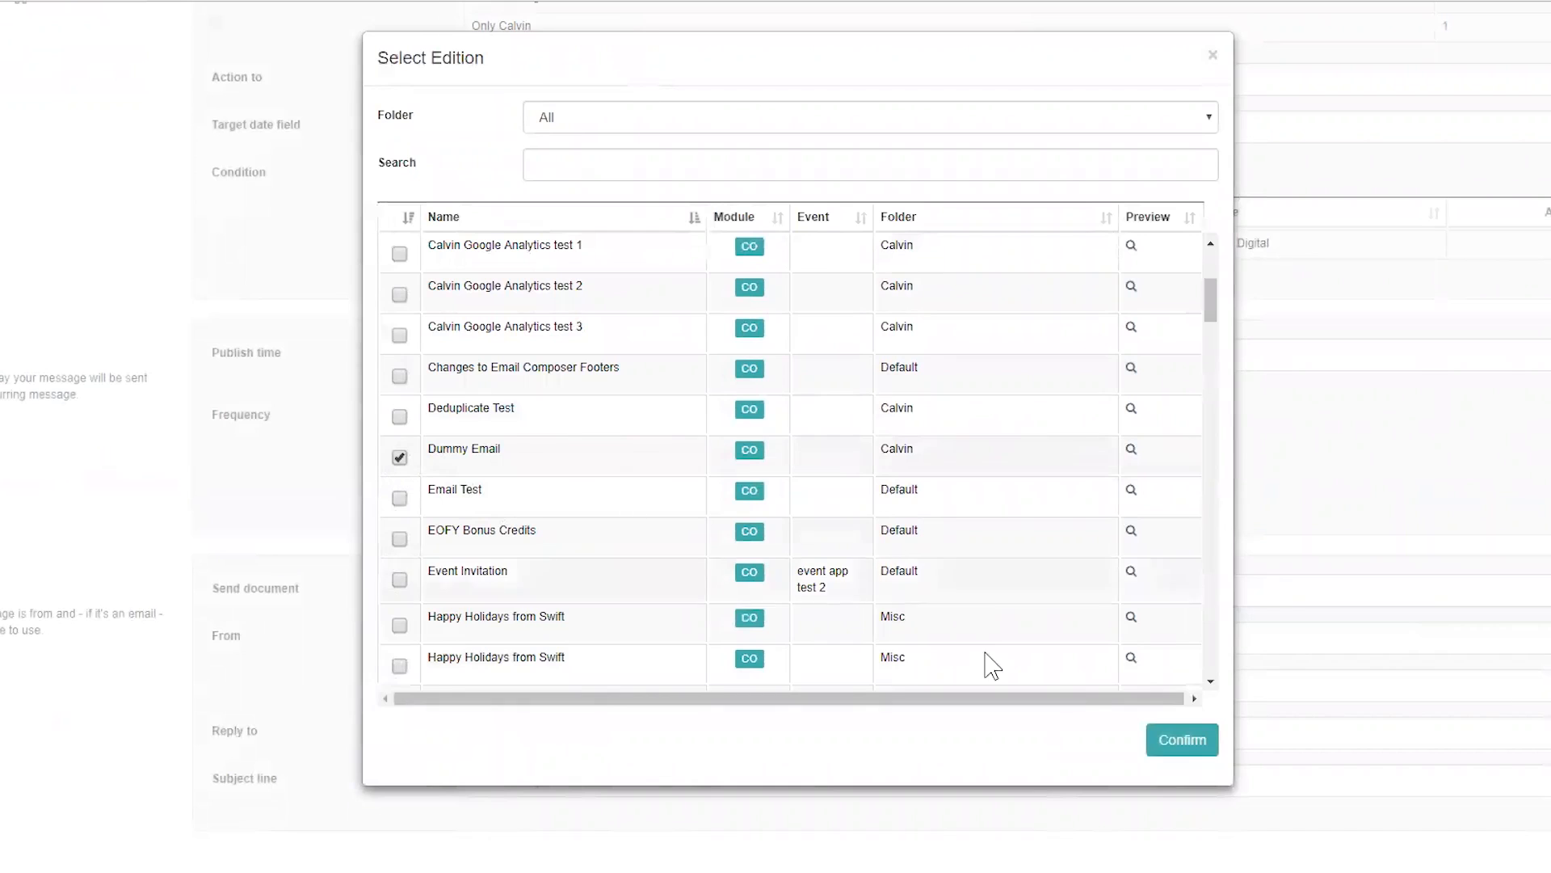
left_click(1164, 736)
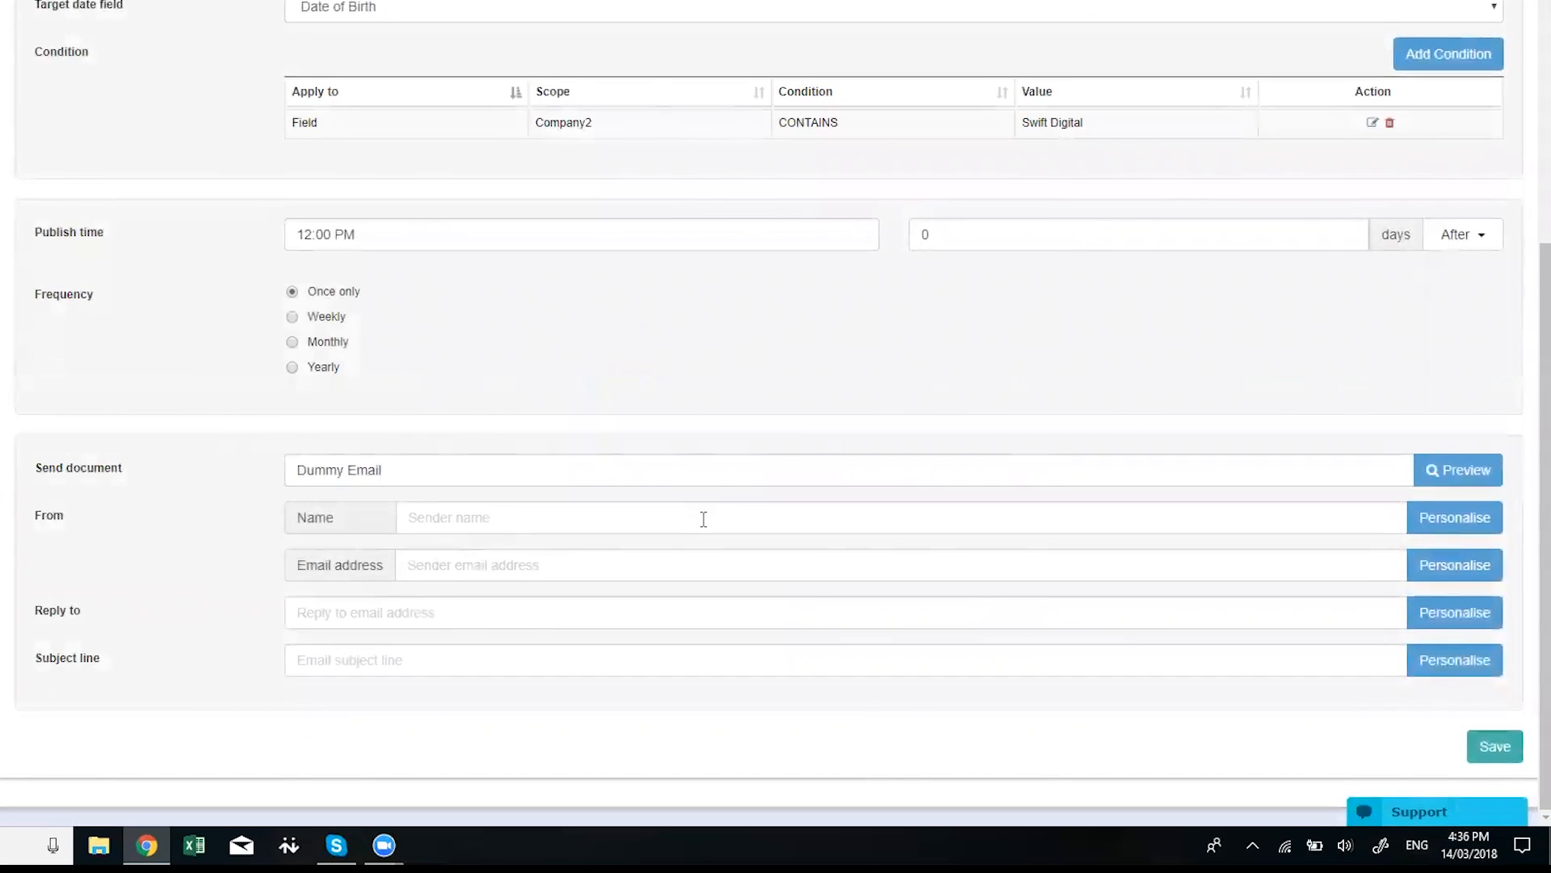
Enter sender name 'Swift Digital' and the support sender e-mail address
left_click(703, 518)
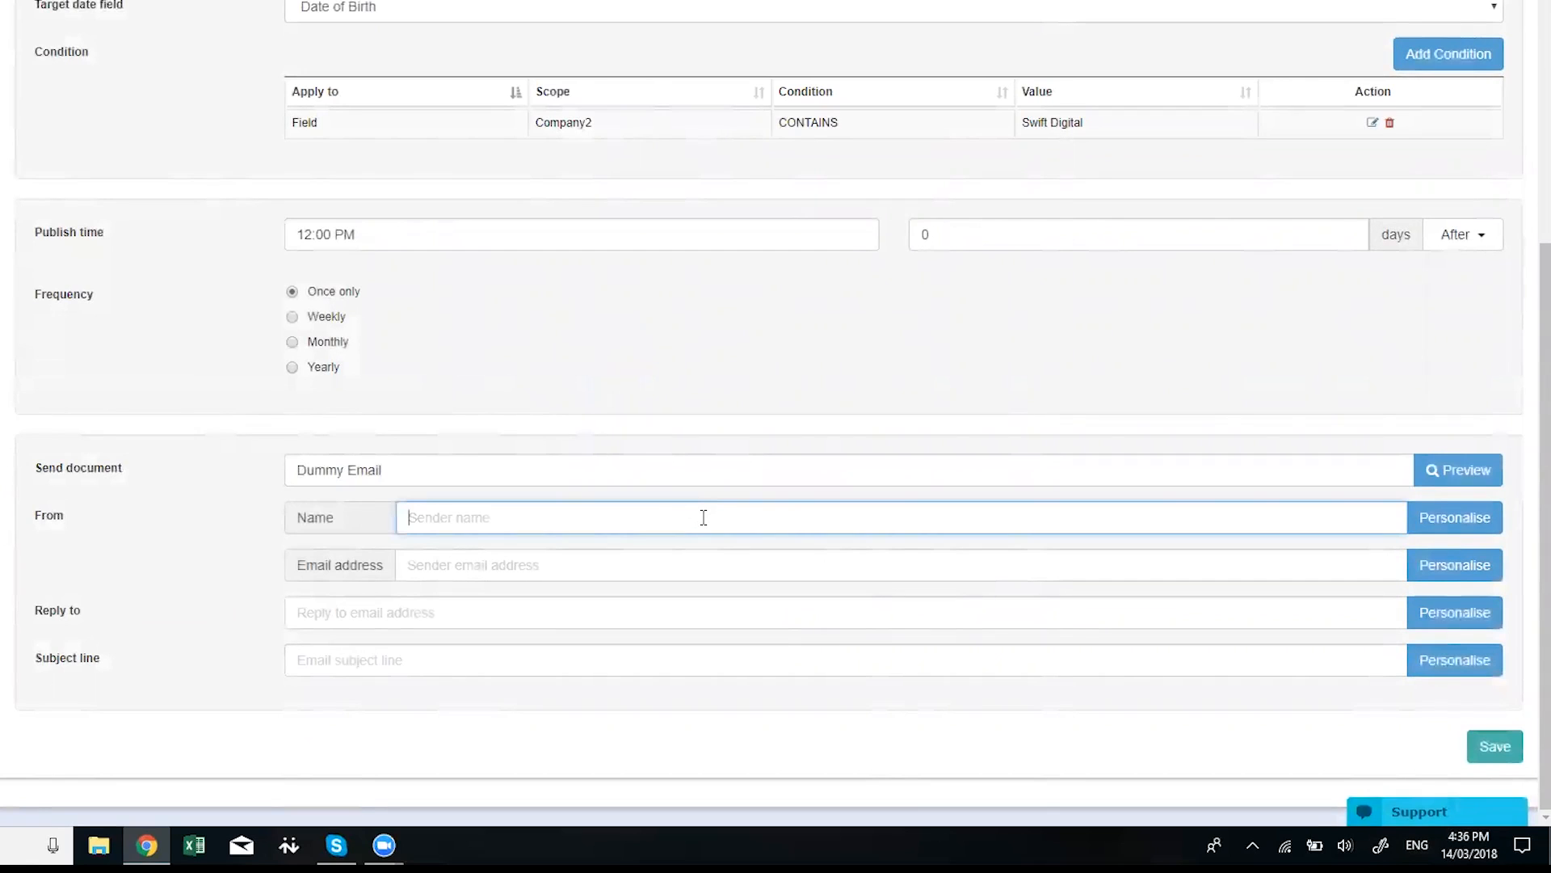
type("Swift Digital")
key("Tab")
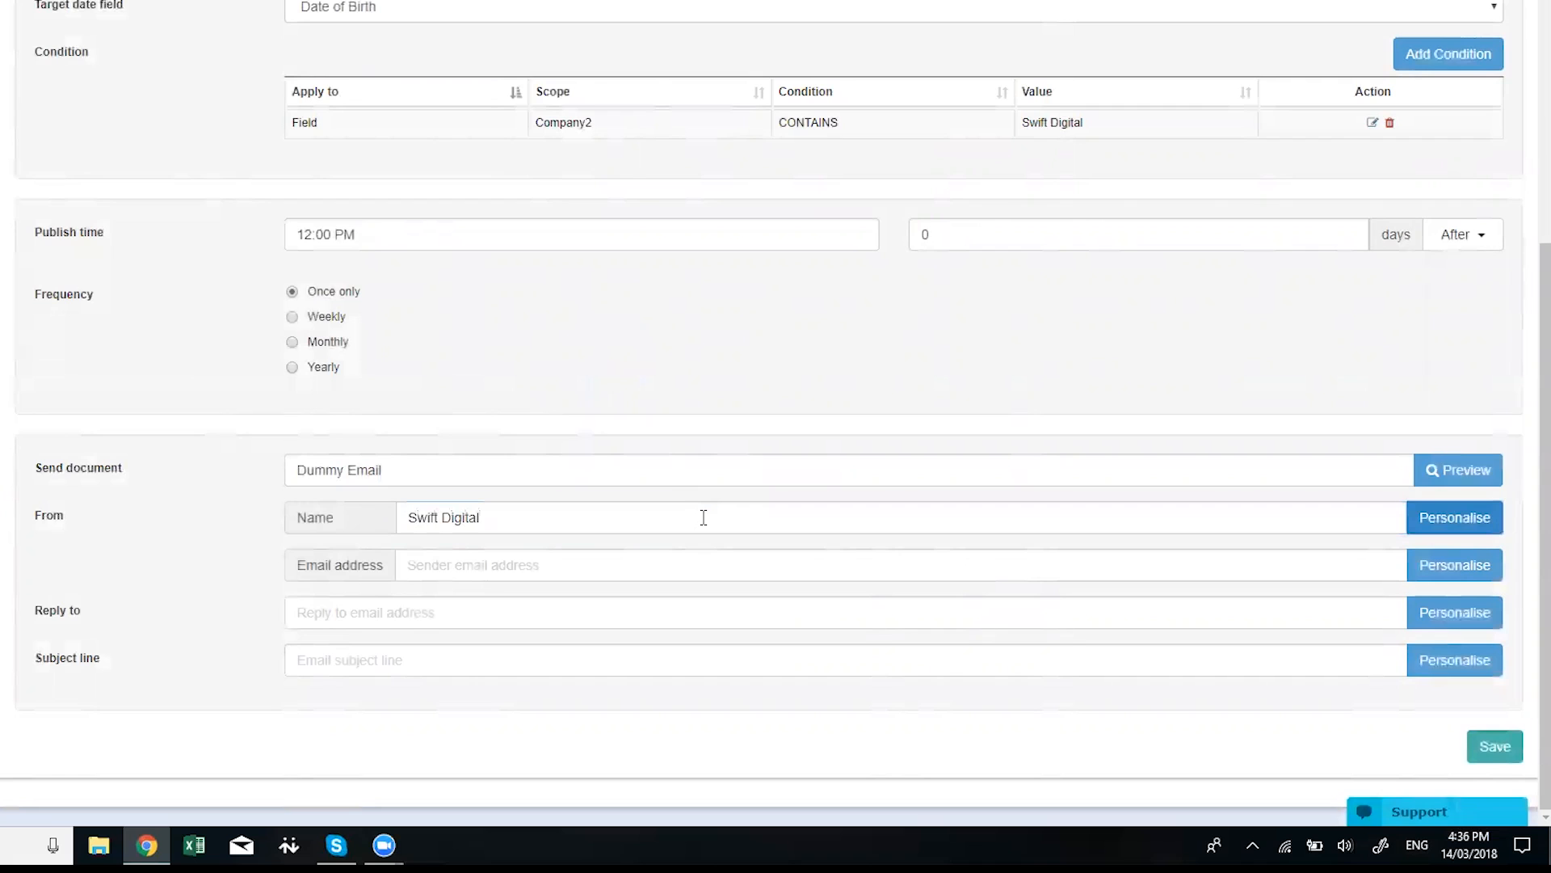
key("Tab")
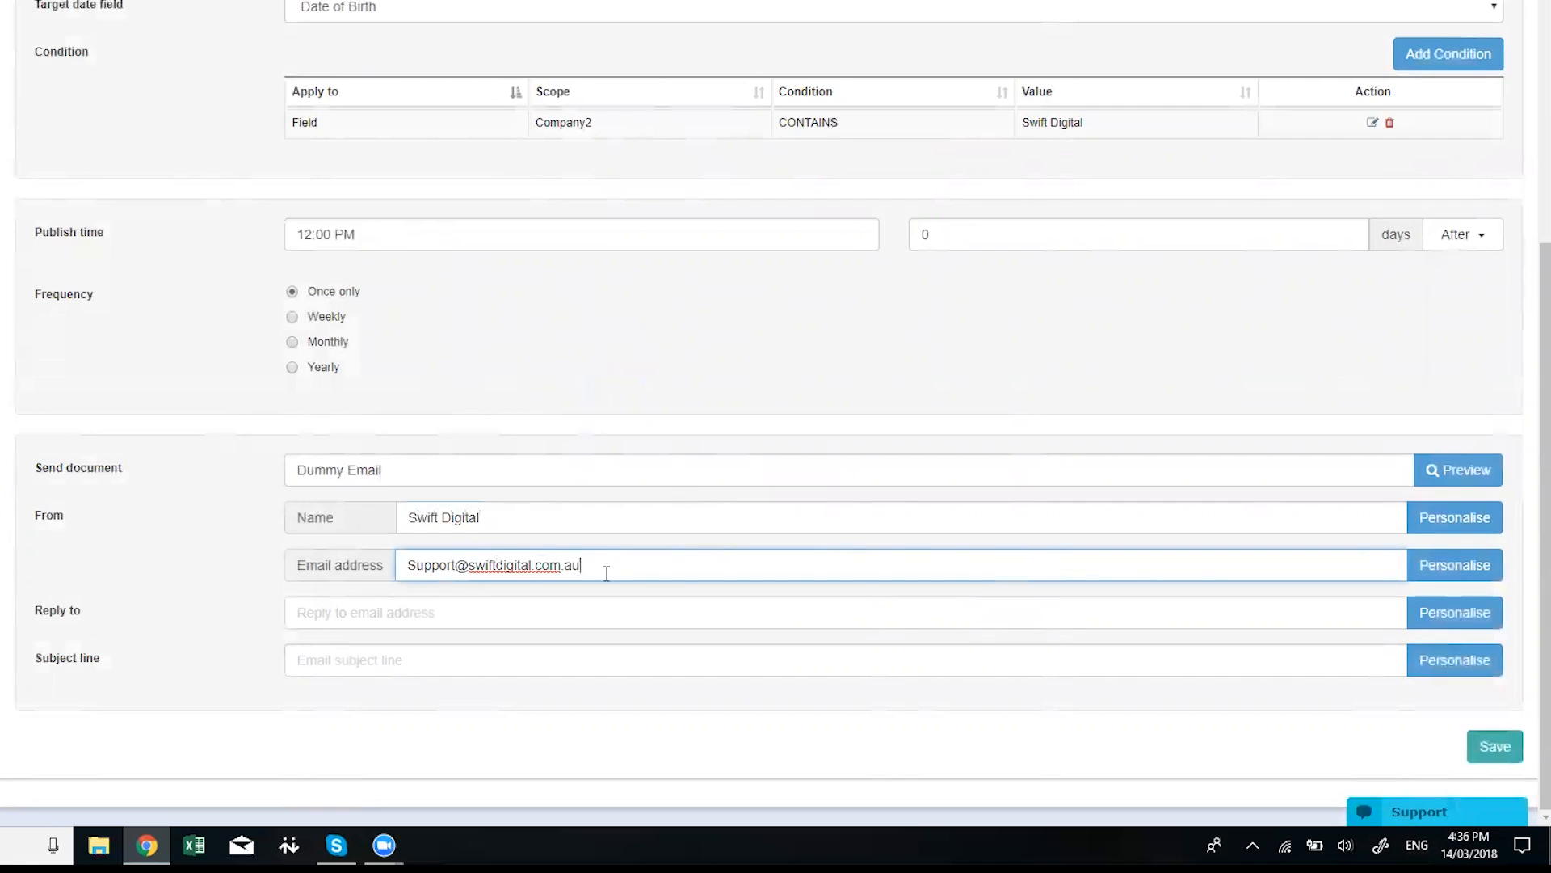
Copy the sender address into Reply to and enter subject 'Trigger Birthday'
left_click_drag(584, 570, 404, 570)
key("ctrl+c")
left_click(453, 607)
key("ctrl+v")
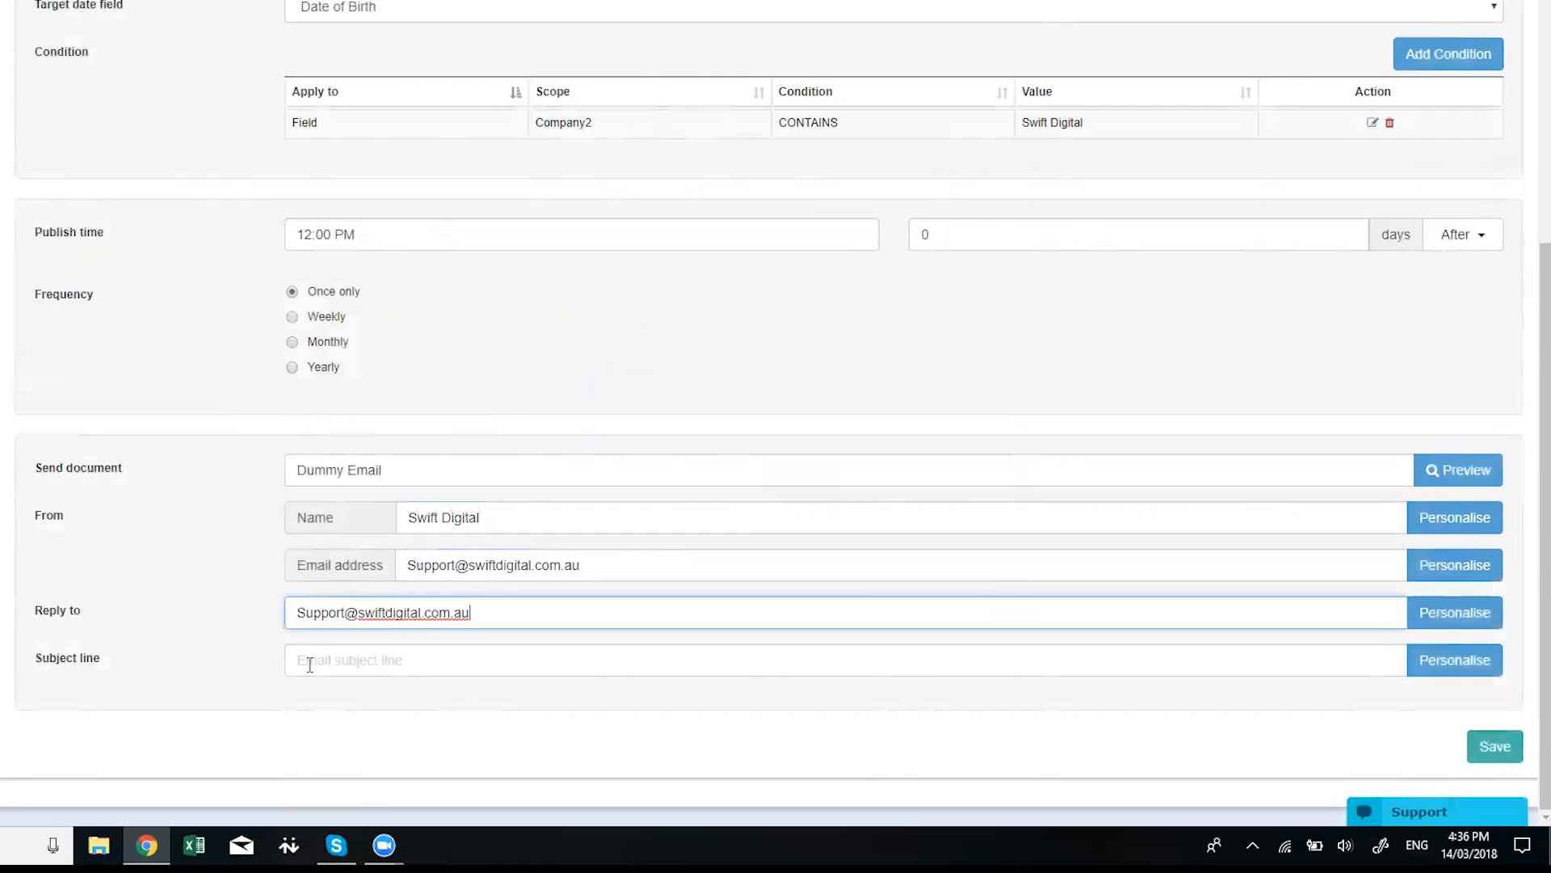
left_click(309, 665)
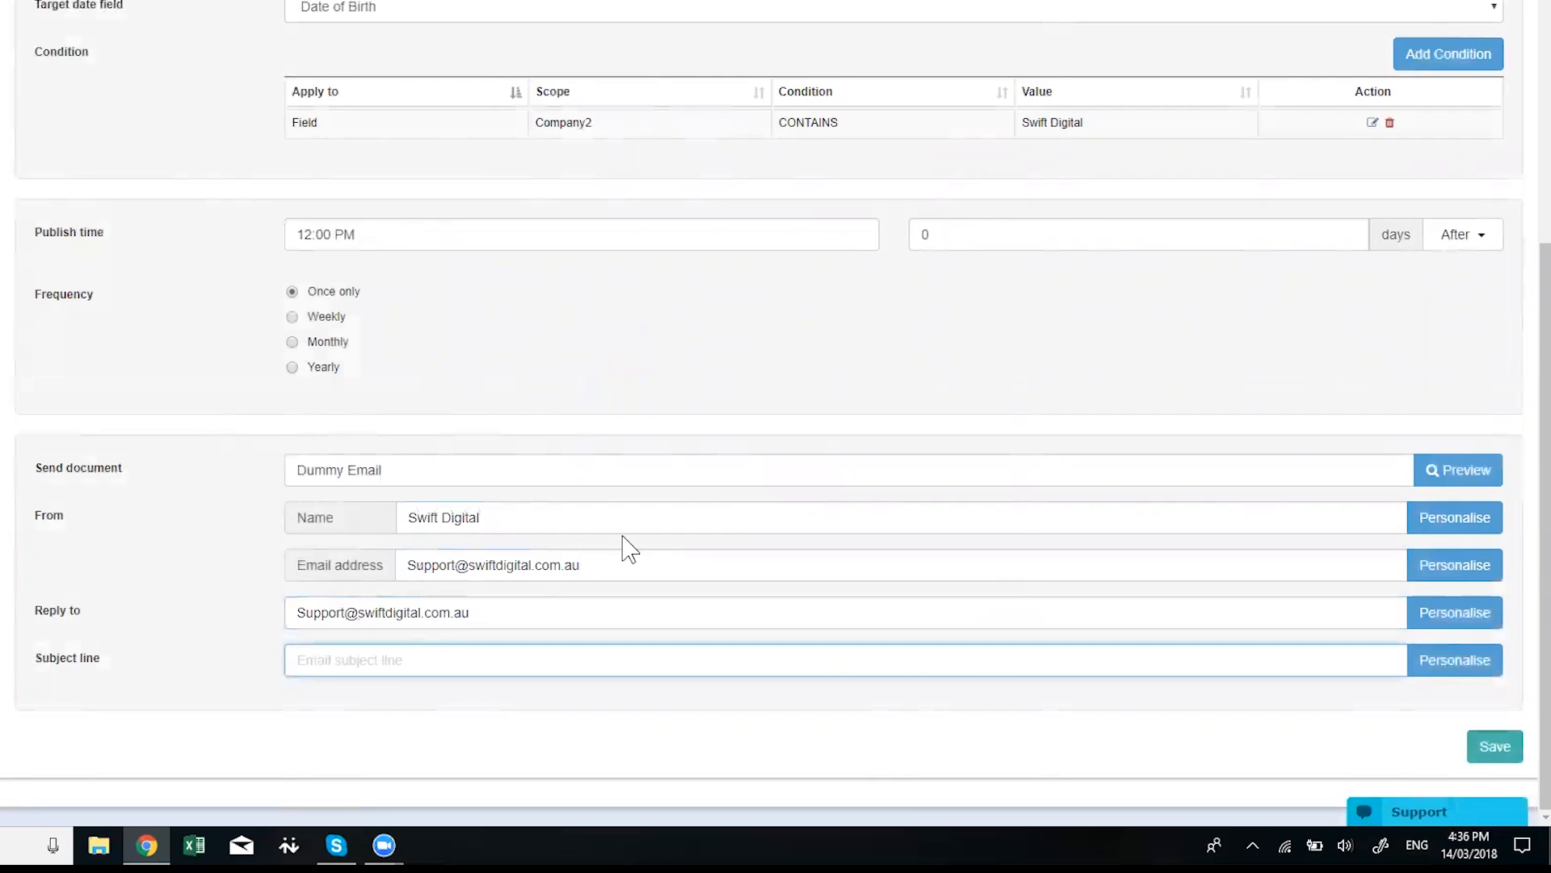
type("Trigge")
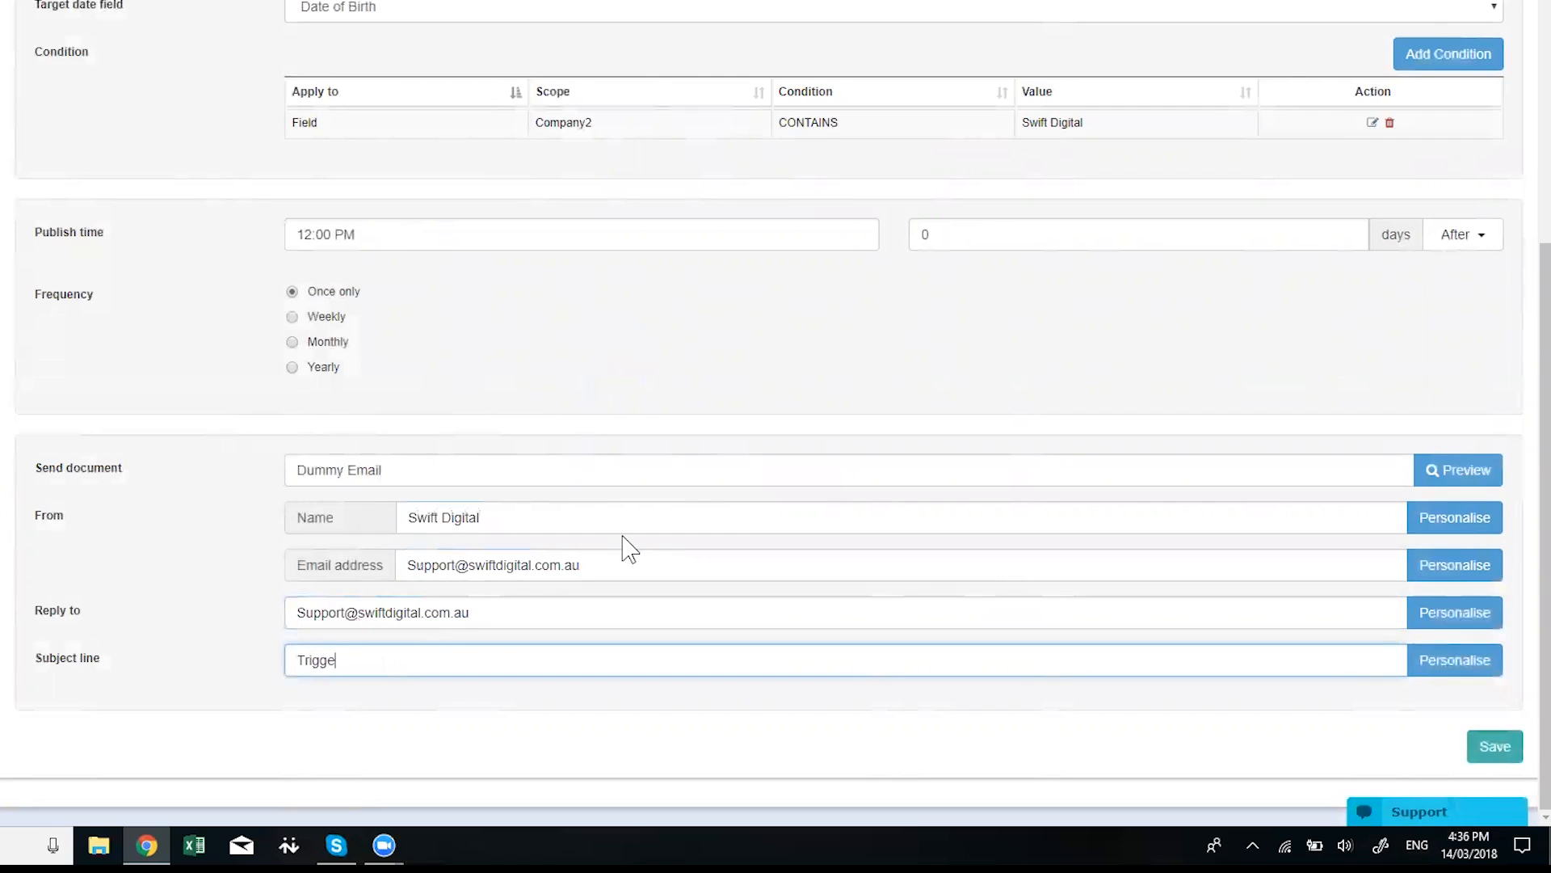
type("r Birthday")
Save the Happy Birthday Trigger
left_click(1496, 747)
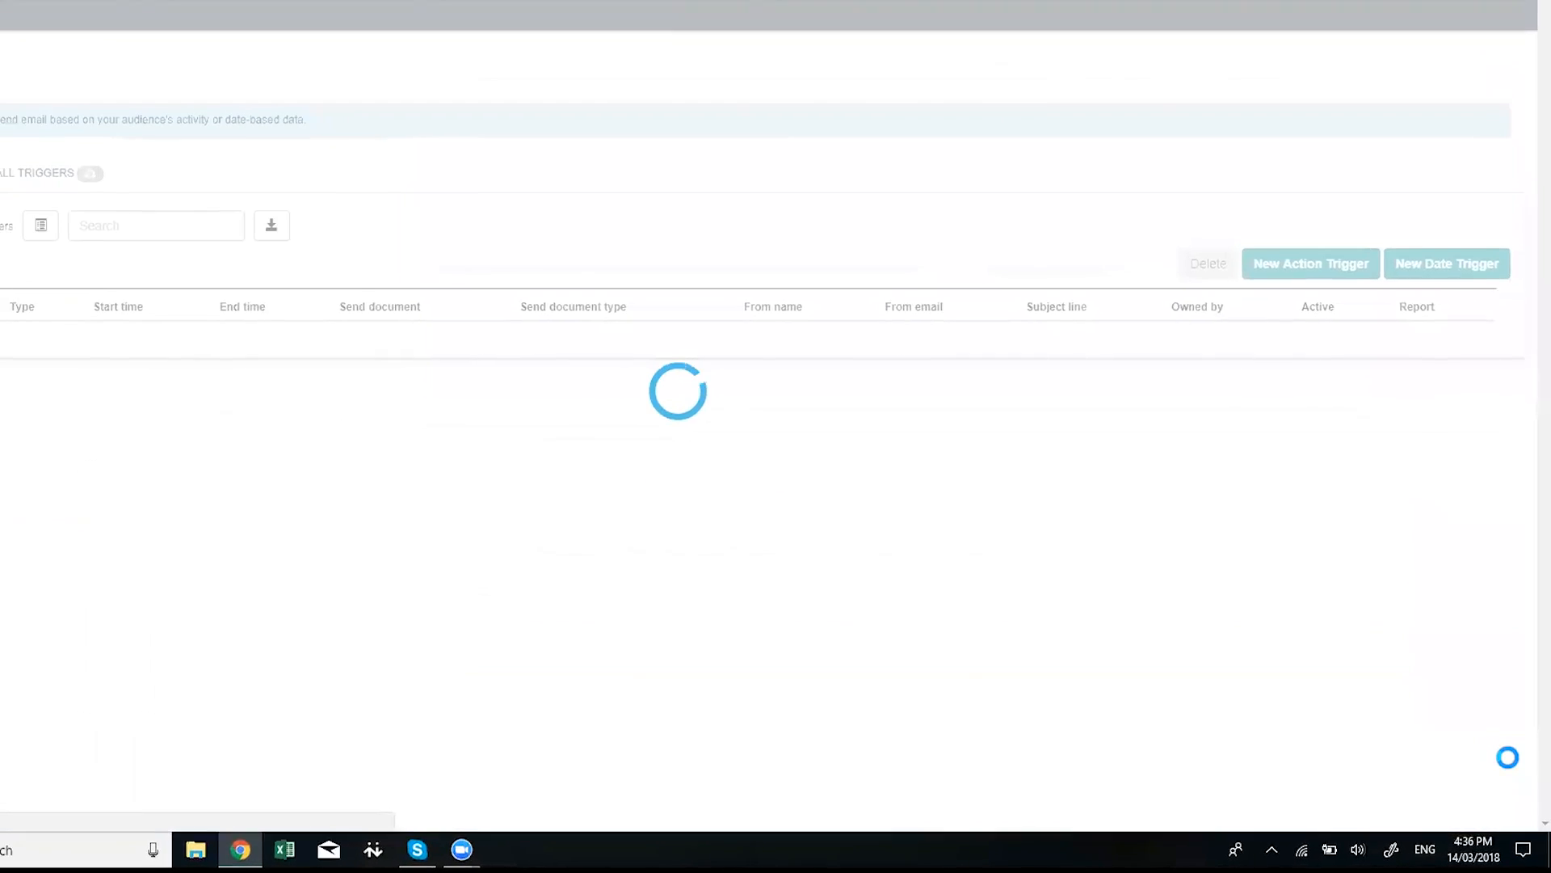